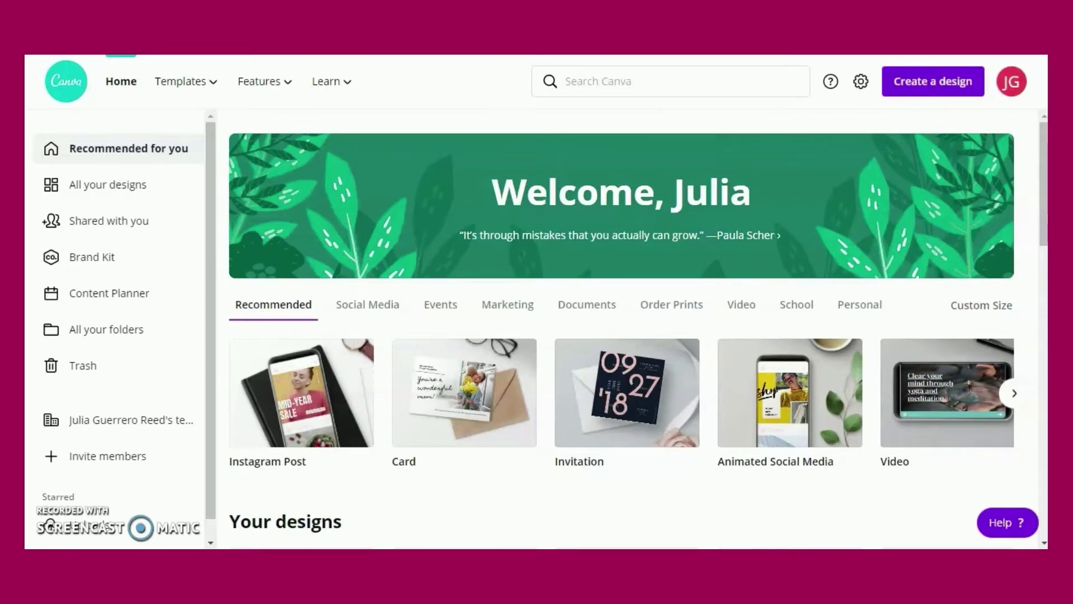
Start a blank Logo design via the 'logo' design search and browse the logo templates
{"action": "left_click", "coordinate": [936, 90]}
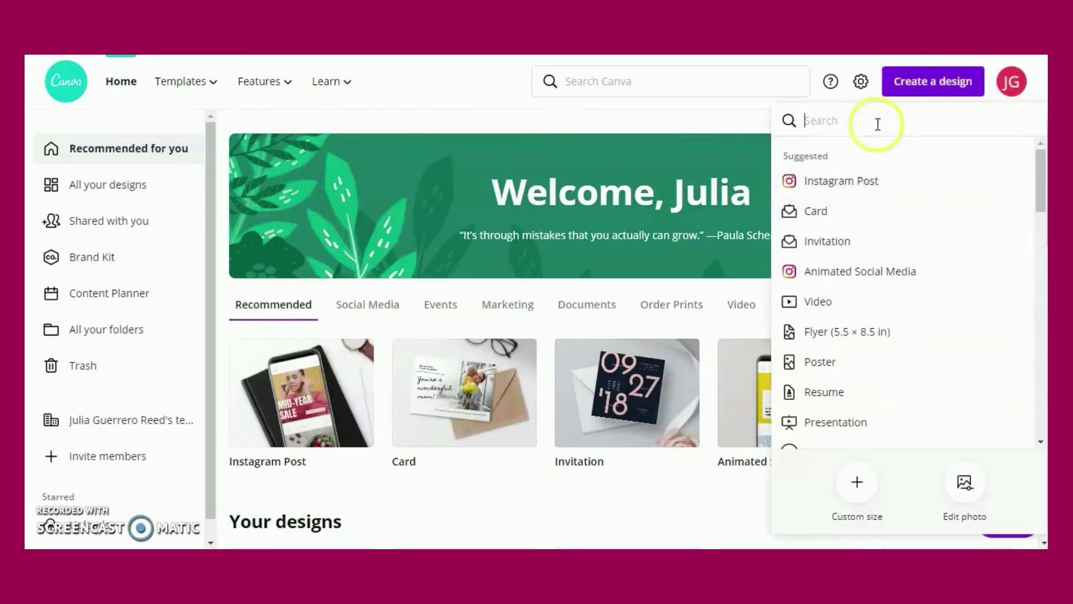
{"action": "type", "text": "lo"}
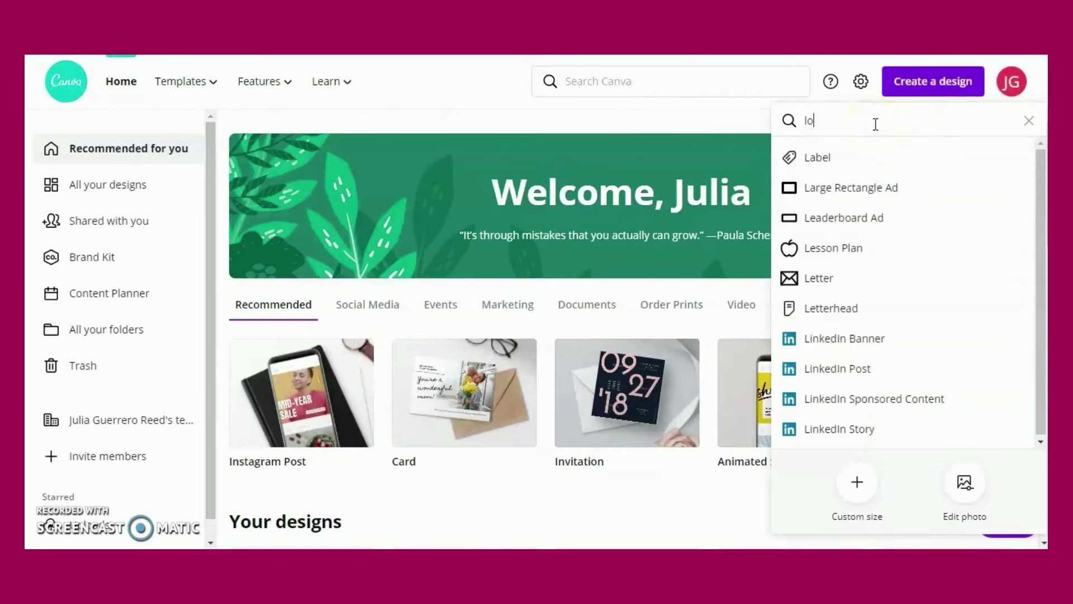
{"action": "type", "text": "go"}
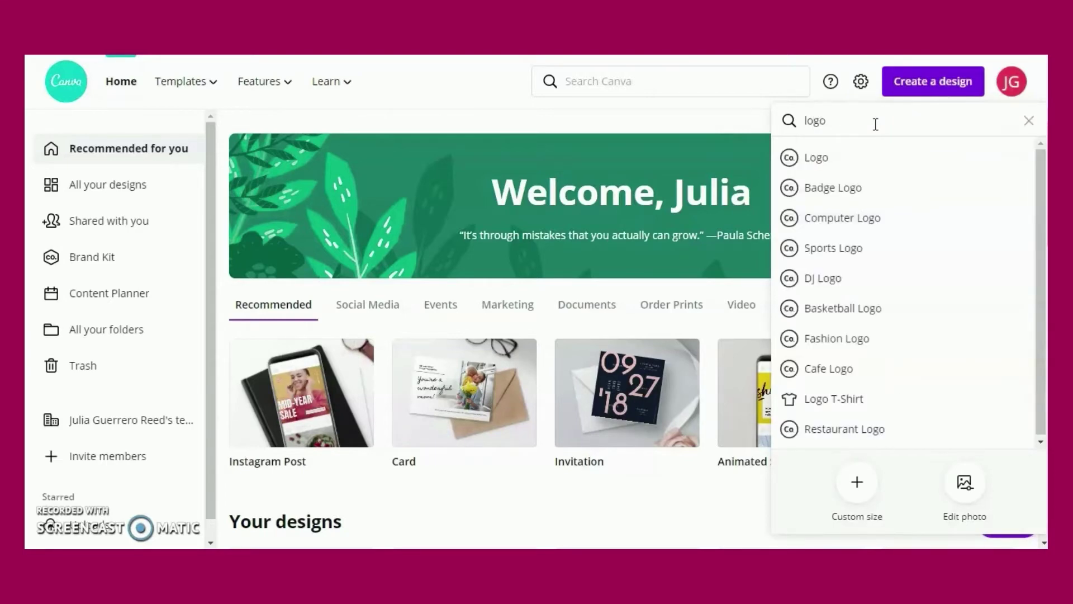
{"action": "left_click", "coordinate": [814, 159]}
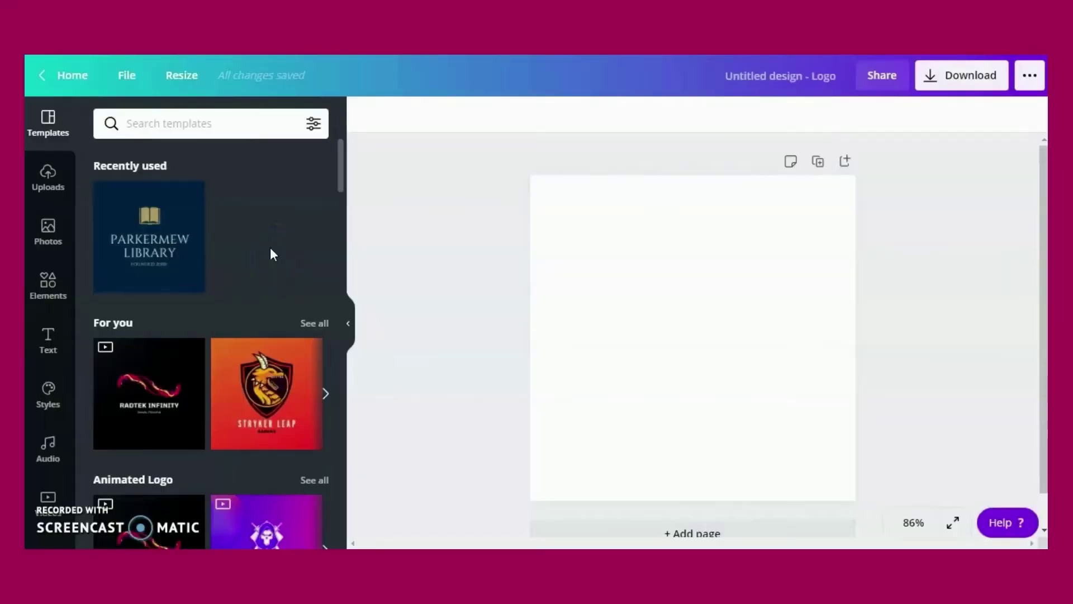
{"action": "scroll", "coordinate": [271, 249], "scroll_direction": "down", "scroll_amount": 6}
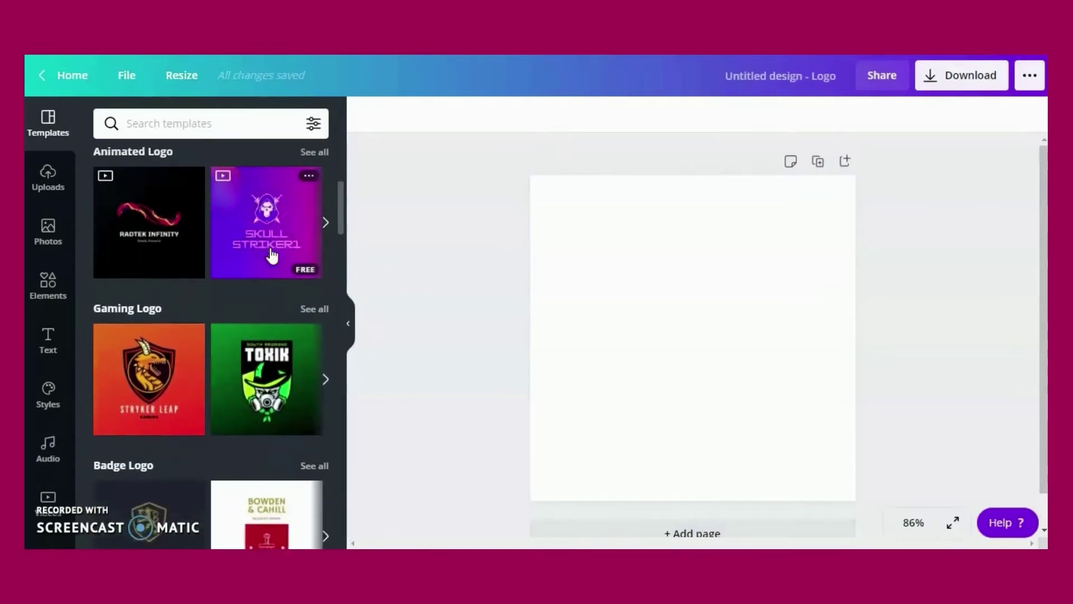
{"action": "scroll", "coordinate": [272, 255], "scroll_direction": "down", "scroll_amount": 10}
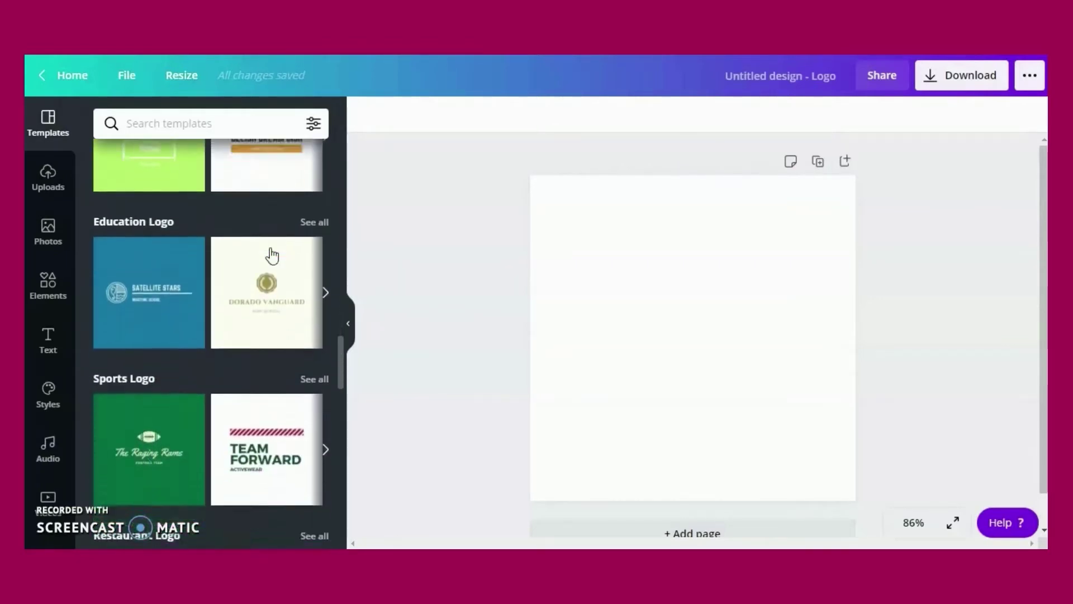
{"action": "scroll", "coordinate": [272, 255], "scroll_direction": "down", "scroll_amount": 6}
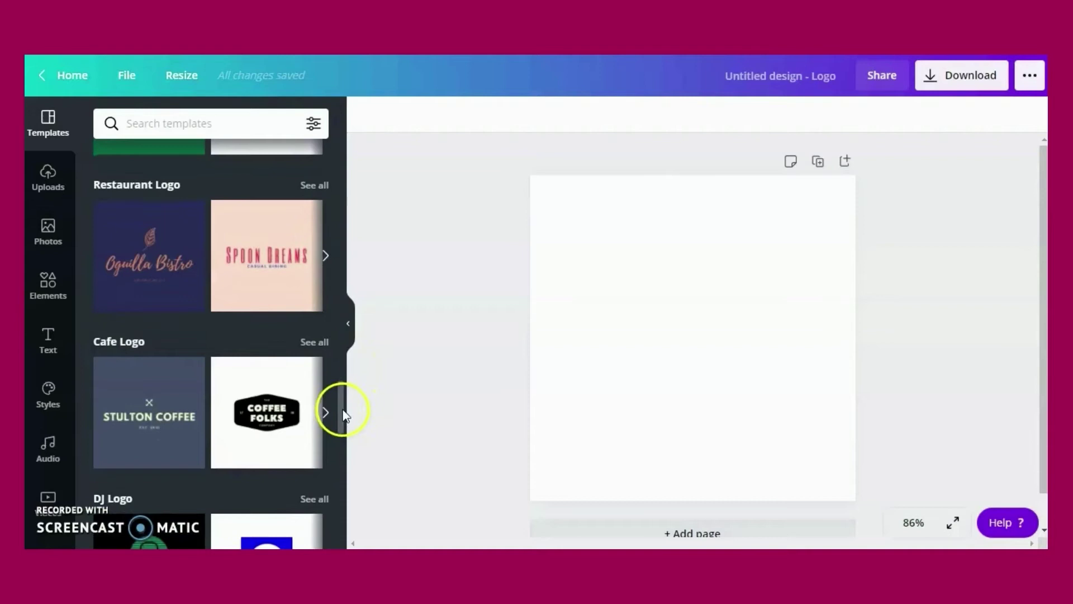
{"action": "left_click_drag", "start_coordinate": [344, 415], "coordinate": [322, 465]}
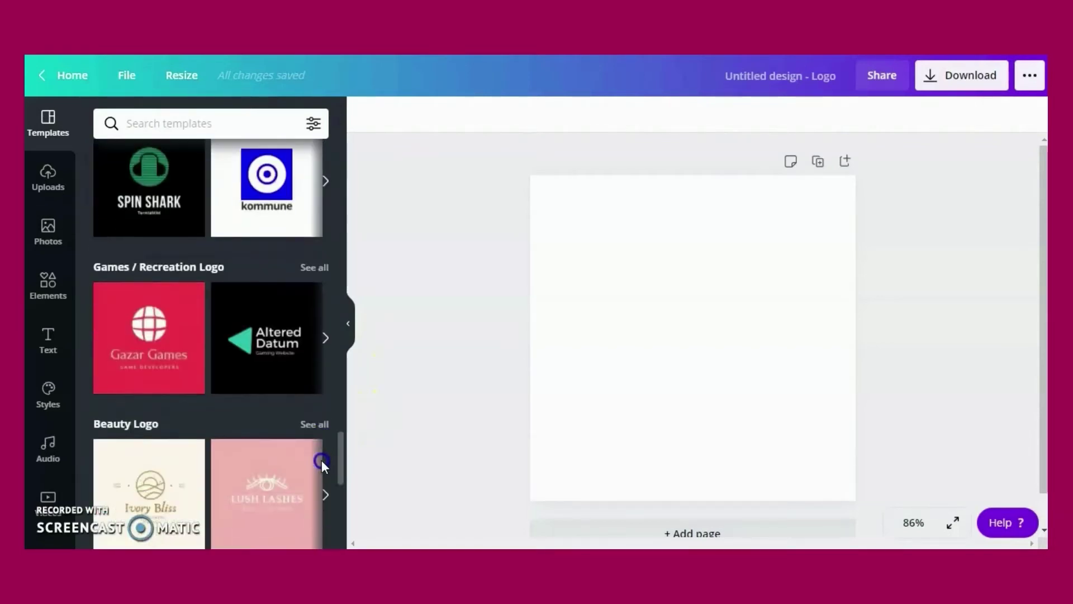
{"action": "scroll", "coordinate": [314, 480], "scroll_direction": "down", "scroll_amount": 12}
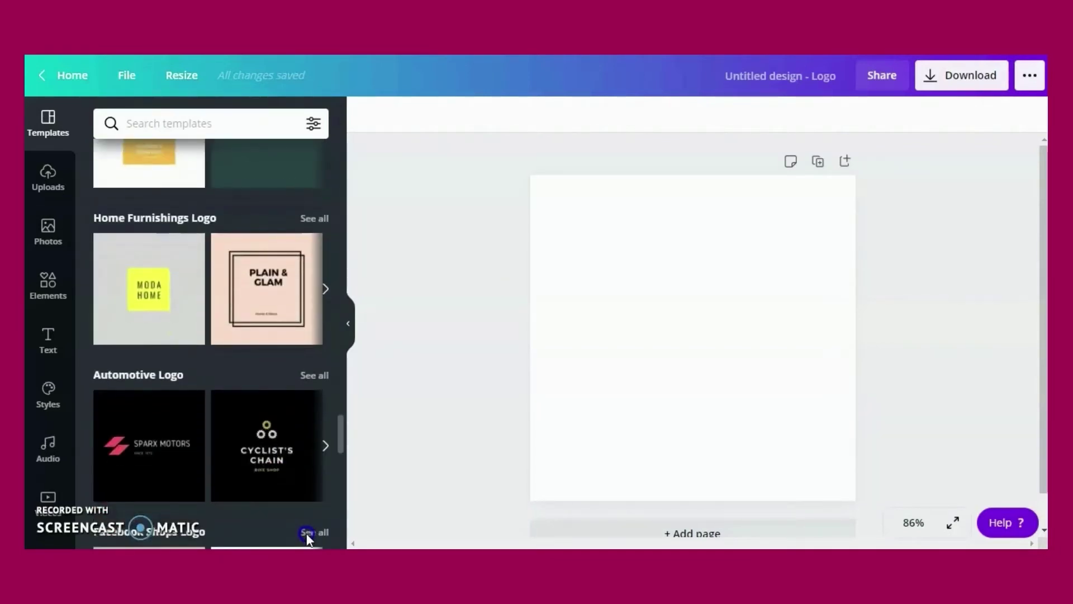
{"action": "scroll", "coordinate": [306, 532], "scroll_direction": "down", "scroll_amount": 5}
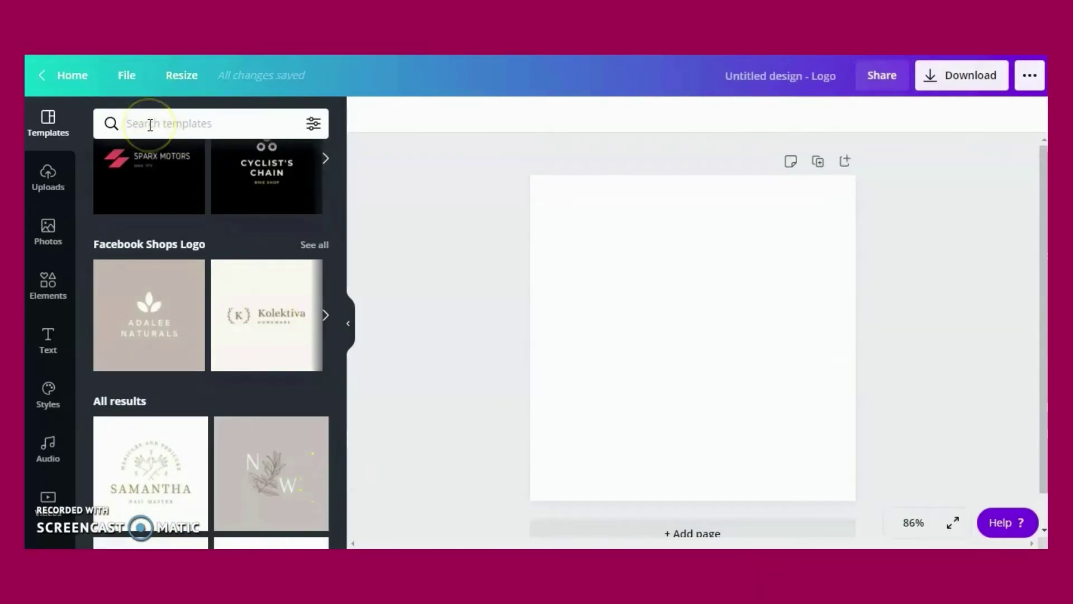
Search logo templates for 'photography' and scroll results like Pascale Photos and Shutter Club
{"action": "left_click", "coordinate": [148, 124]}
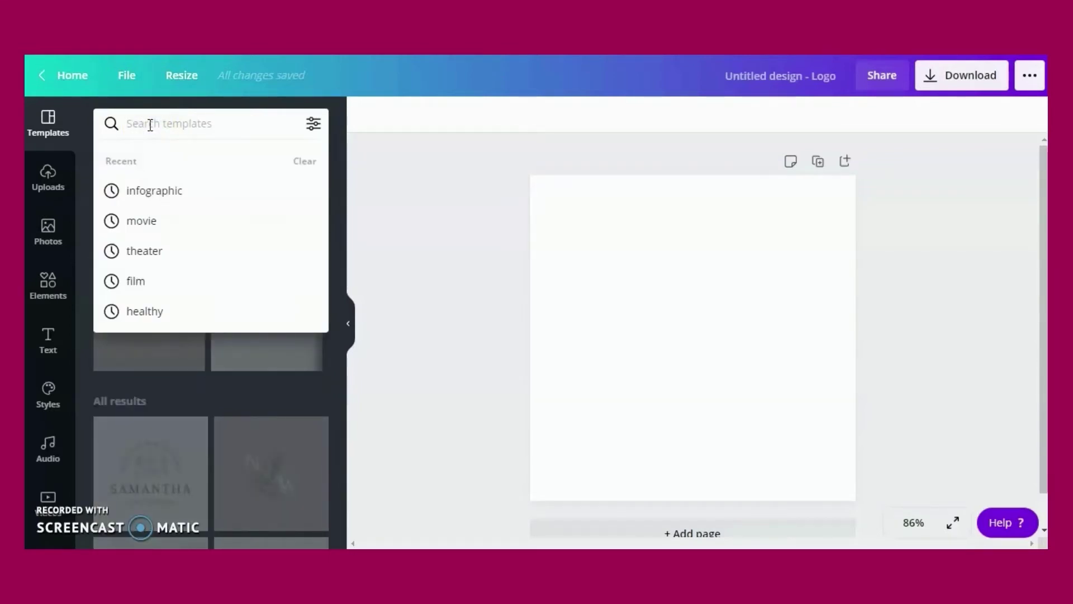
{"action": "type", "text": "photog"}
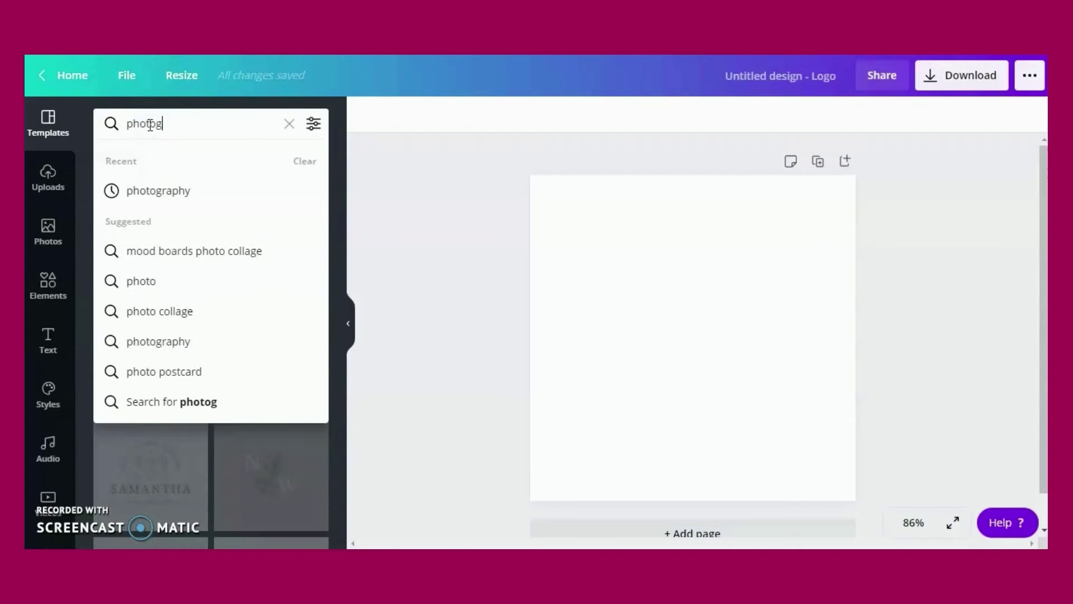
{"action": "type", "text": "raphy"}
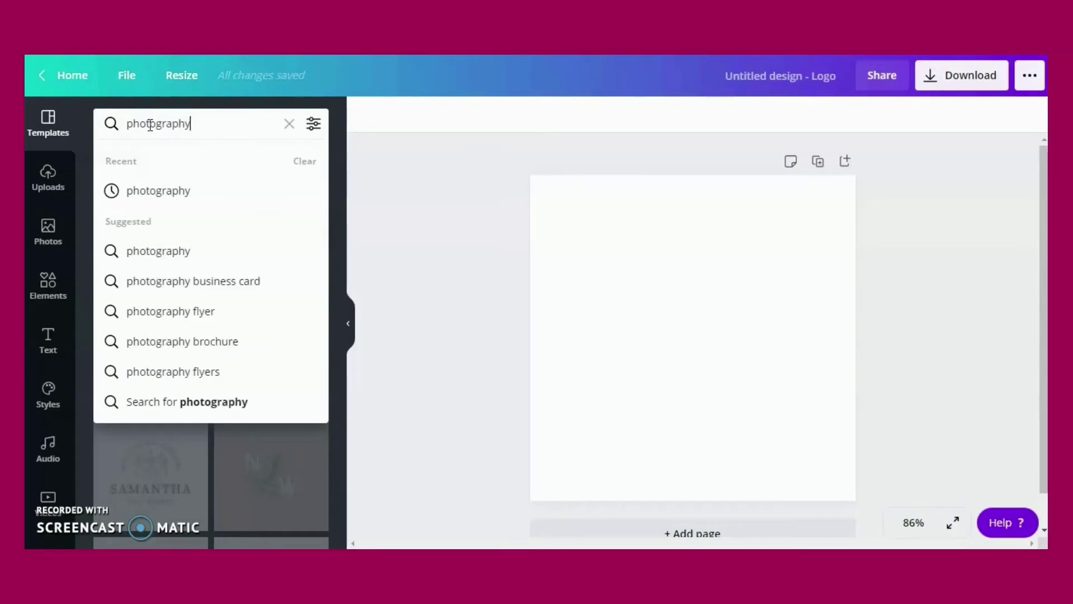
{"action": "key", "text": "Return"}
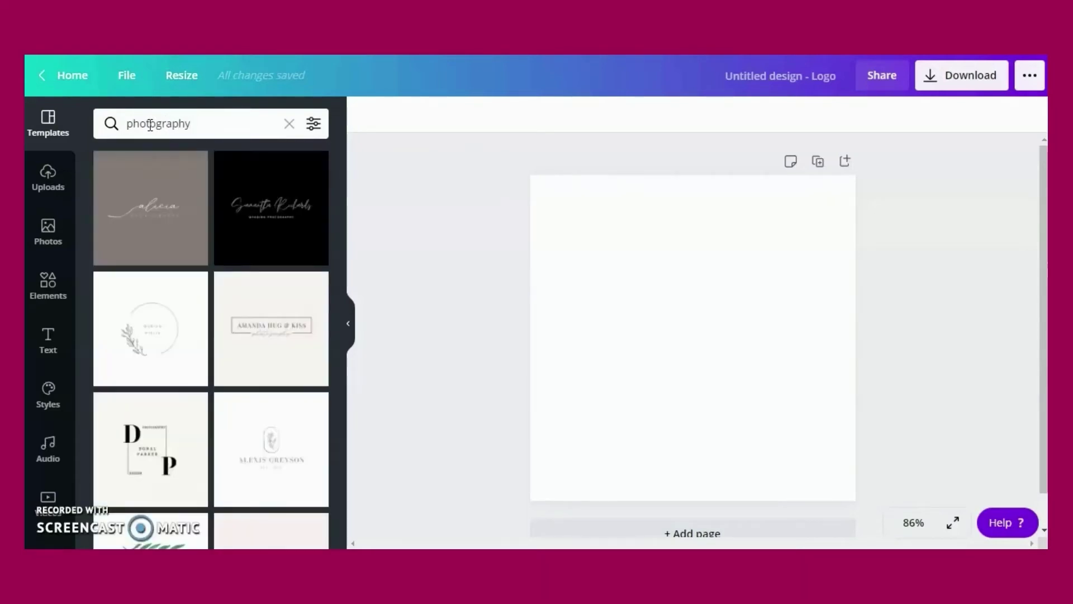
{"action": "scroll", "coordinate": [287, 447], "scroll_direction": "down", "scroll_amount": 5}
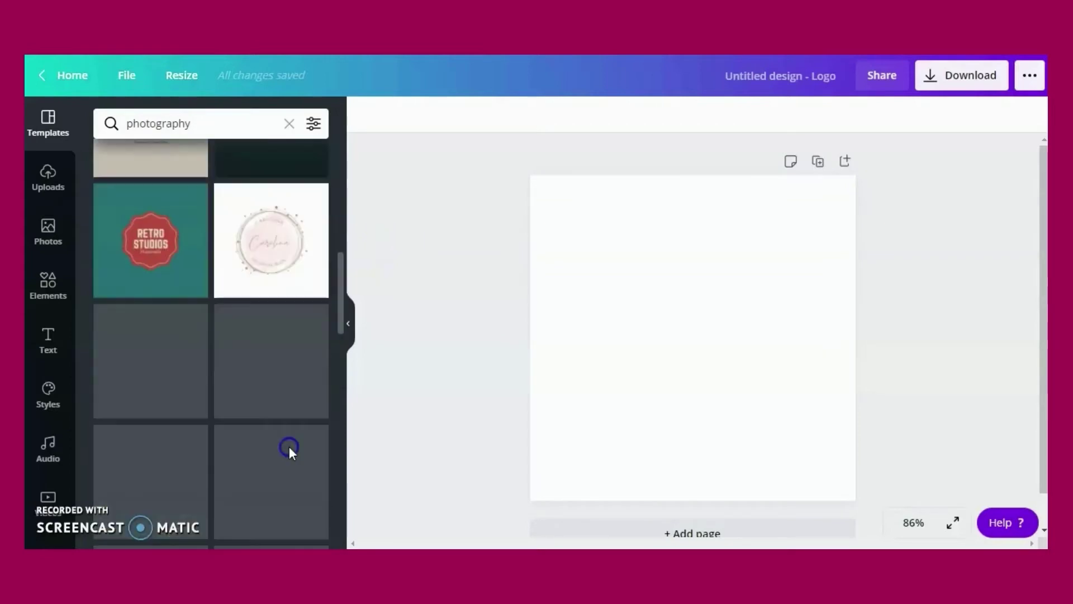
{"action": "left_click", "coordinate": [338, 284]}
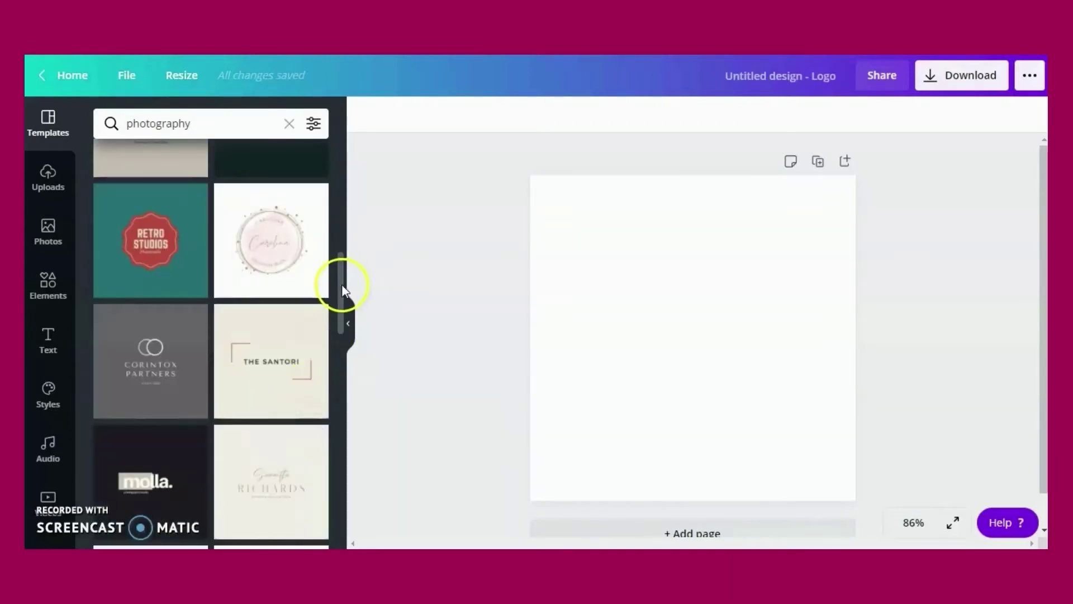
{"action": "left_click_drag", "start_coordinate": [341, 284], "coordinate": [302, 471]}
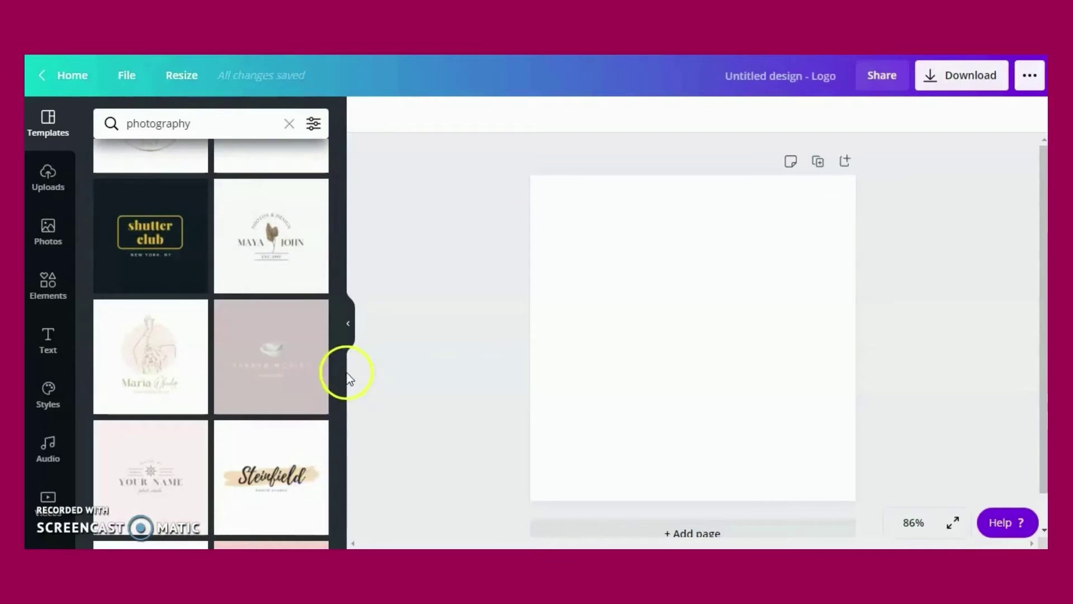
{"action": "left_click_drag", "start_coordinate": [340, 364], "coordinate": [334, 280]}
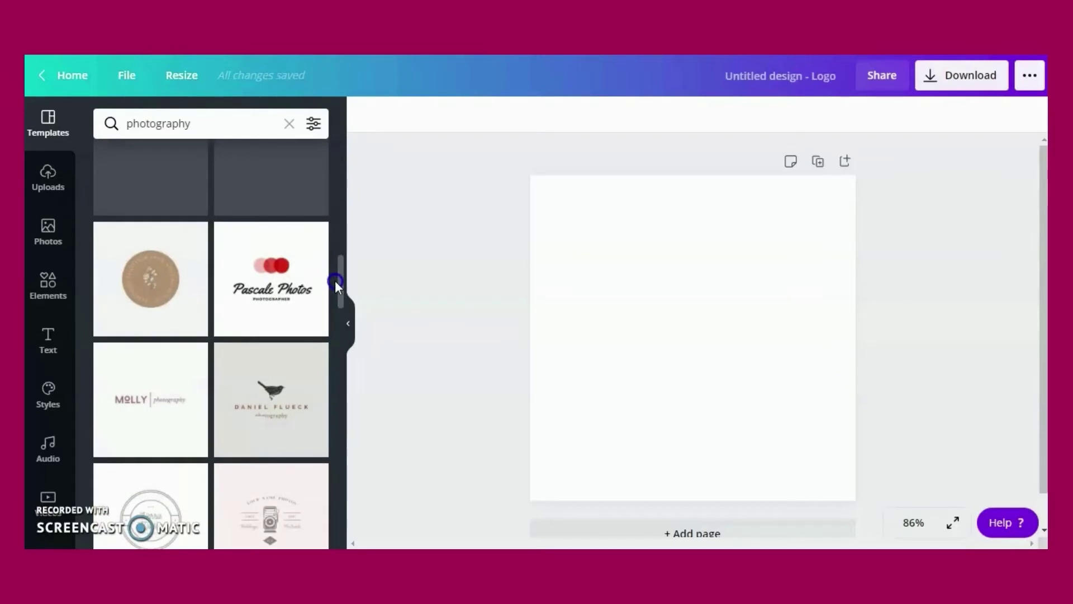
Apply the Pascale Photos red-circles template and select its logo group
{"action": "left_click", "coordinate": [268, 273]}
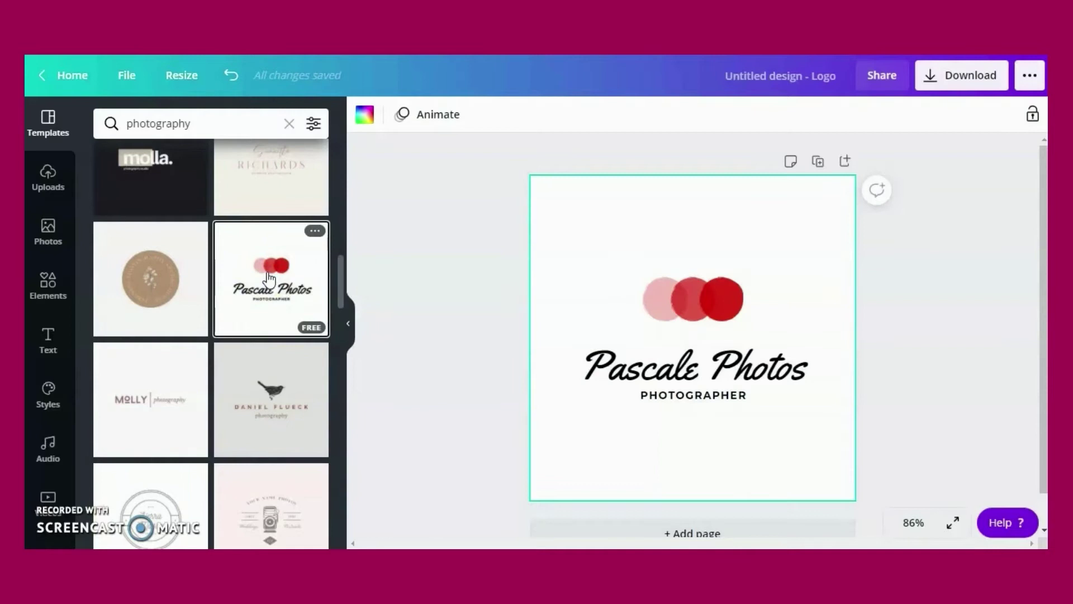
{"action": "left_click", "coordinate": [294, 325]}
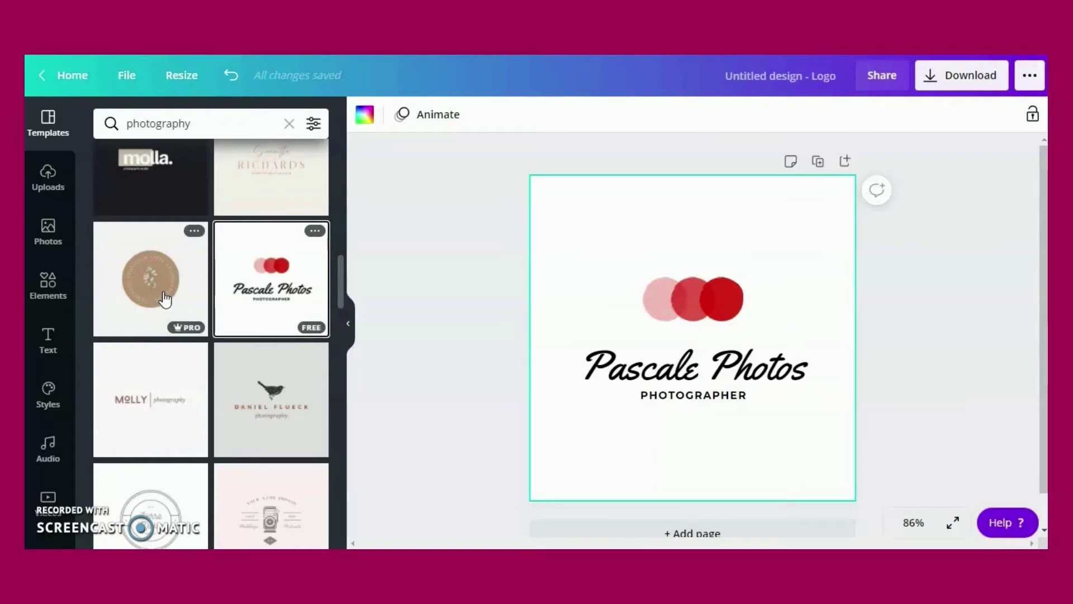
{"action": "left_click", "coordinate": [625, 335]}
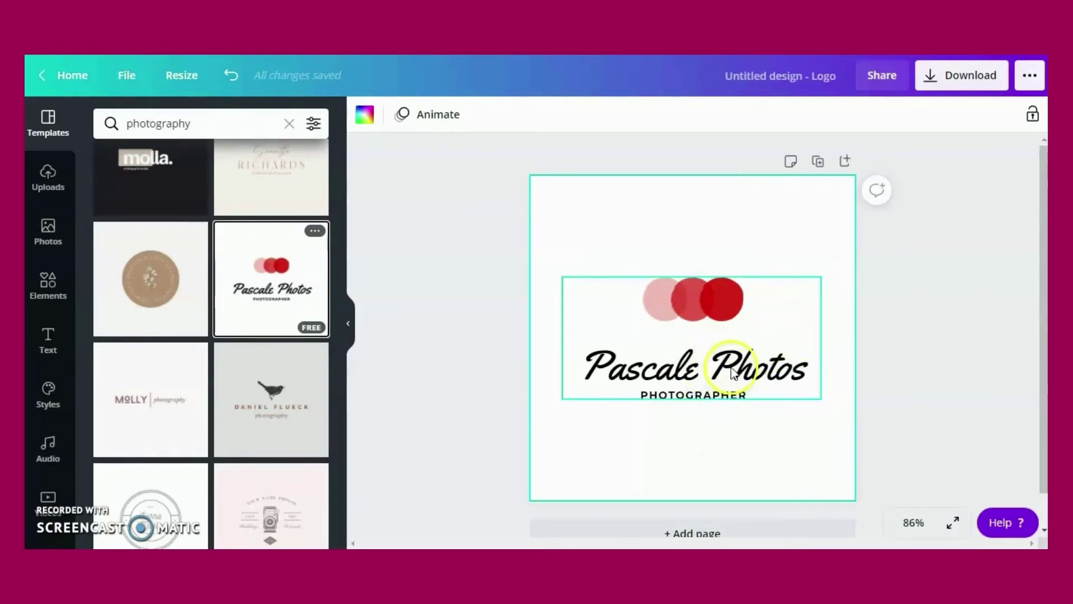
Replace the 'Pascale Photos' script text with the photographer's full name
{"action": "left_click", "coordinate": [732, 372]}
{"action": "left_click", "coordinate": [788, 370]}
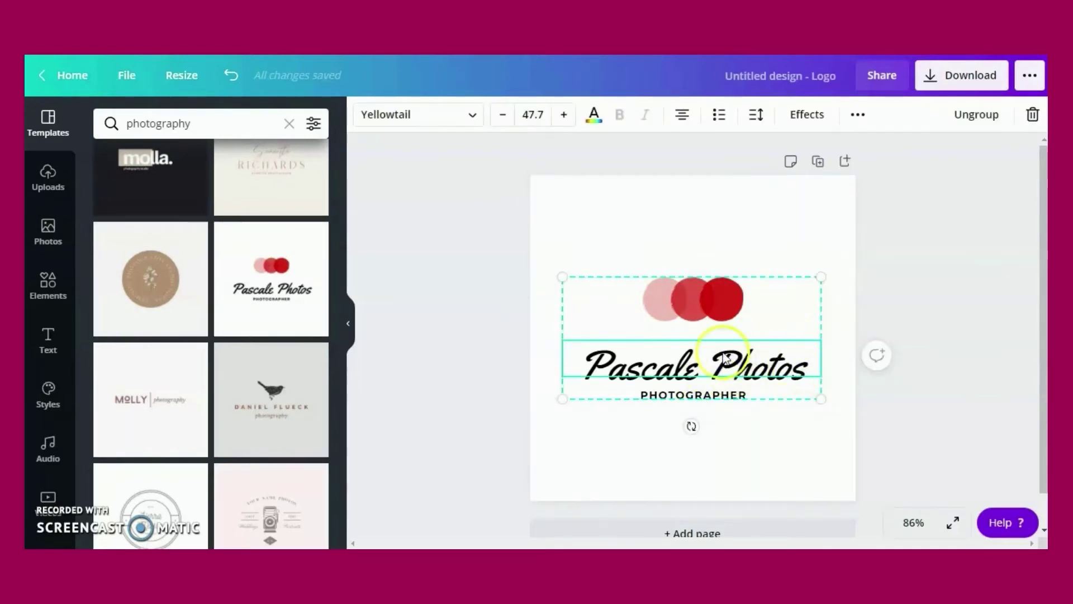
{"action": "left_click", "coordinate": [591, 363]}
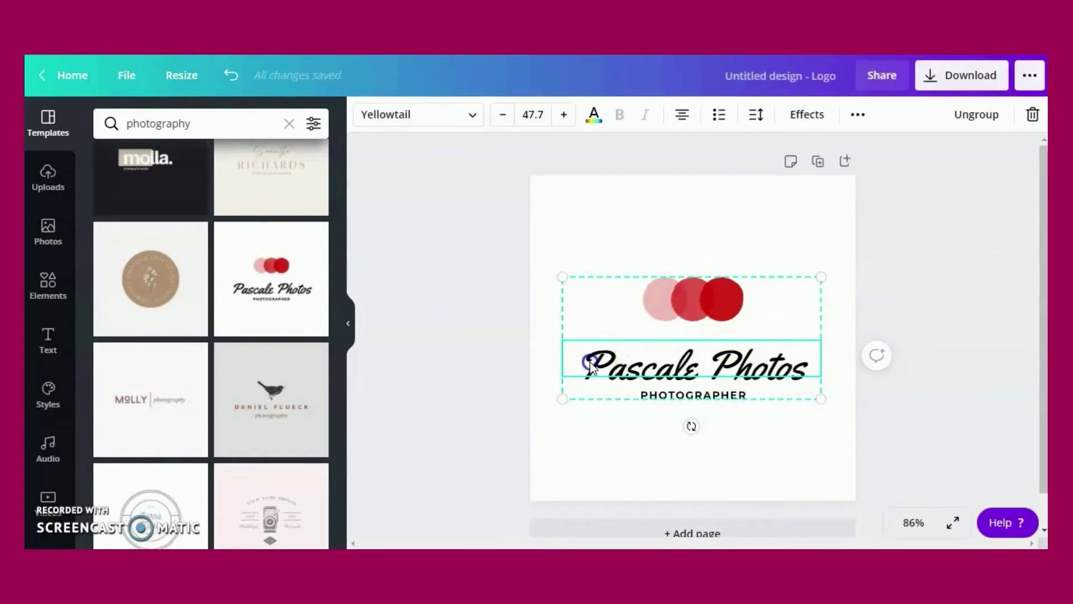
{"action": "double_click", "coordinate": [590, 363]}
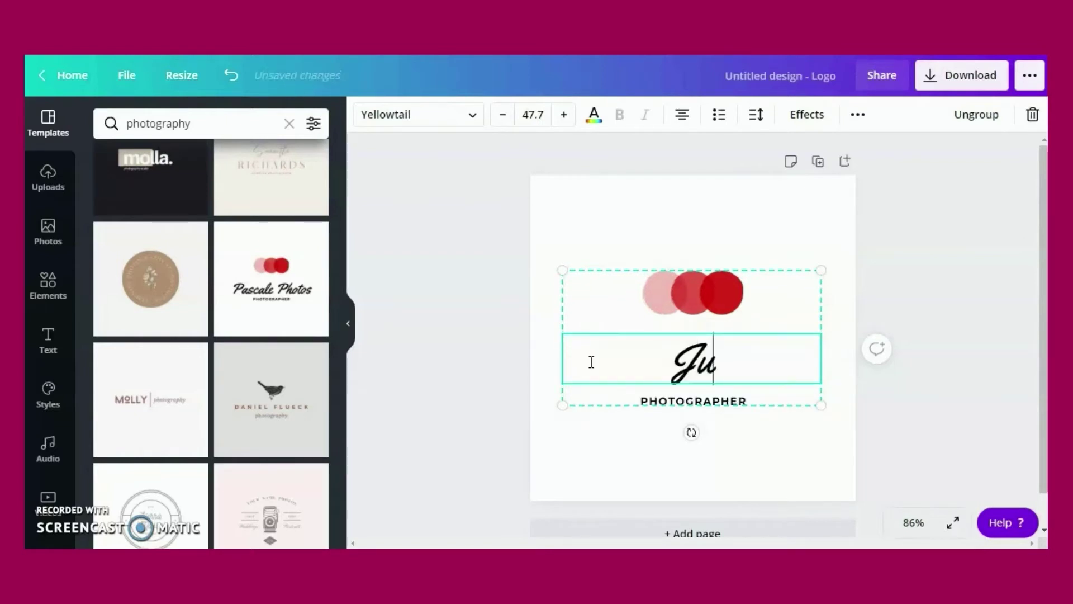
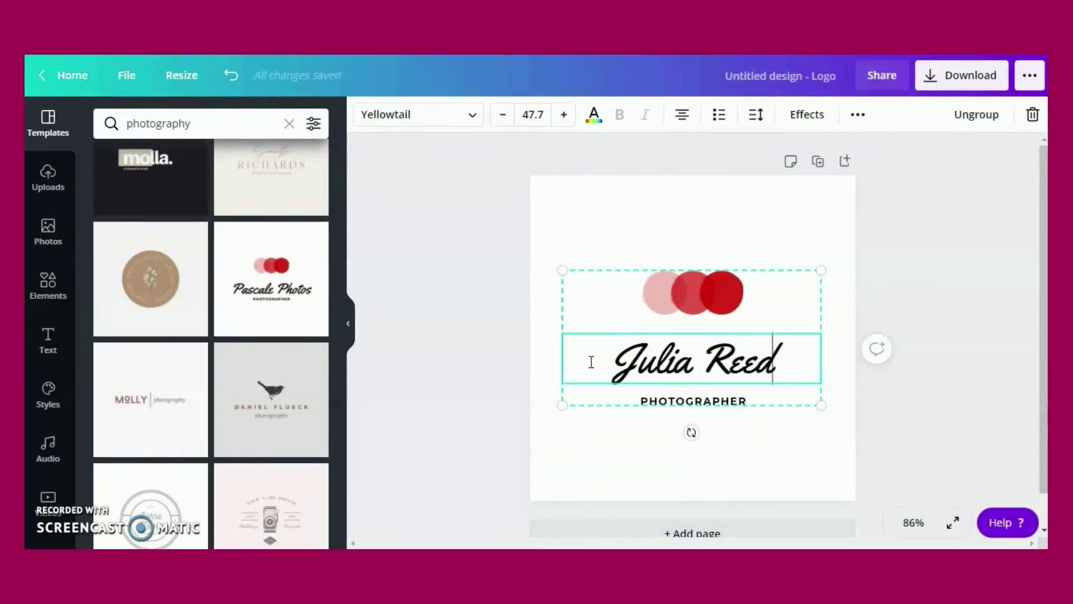
{"action": "left_click", "coordinate": [853, 387]}
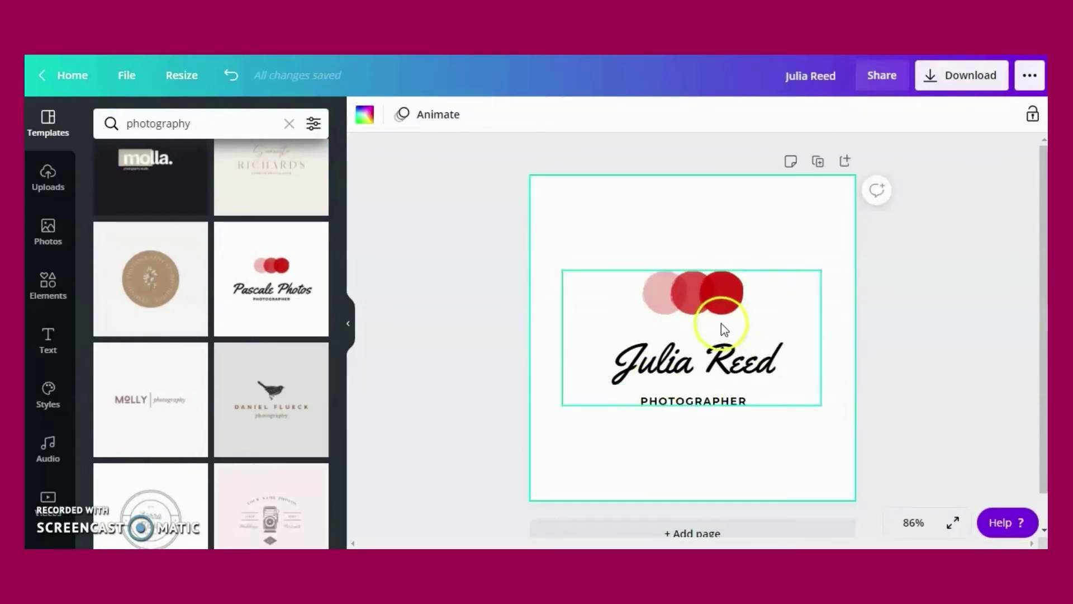
Drag the logo group's corner handles until it measures about 500 by 260
{"action": "left_click", "coordinate": [706, 286]}
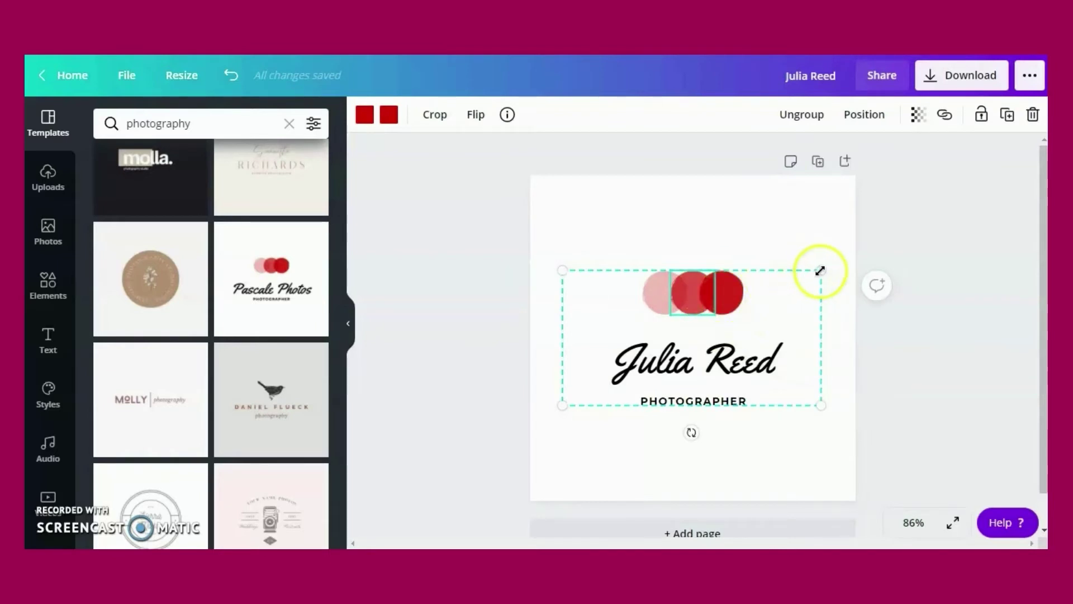
{"action": "left_click_drag", "start_coordinate": [820, 271], "coordinate": [848, 249]}
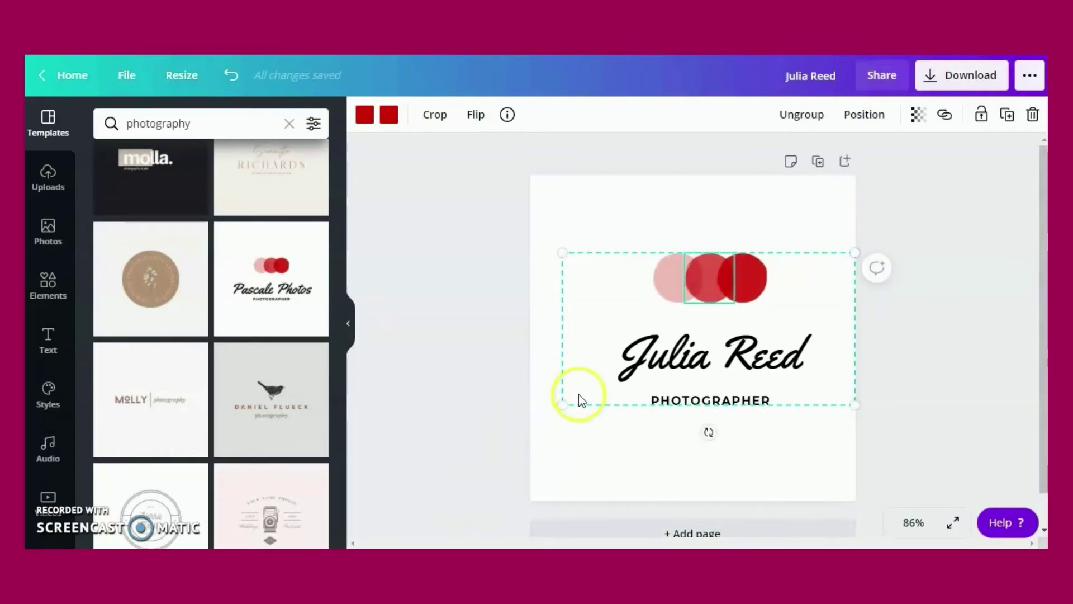
{"action": "left_click_drag", "start_coordinate": [562, 408], "coordinate": [532, 426]}
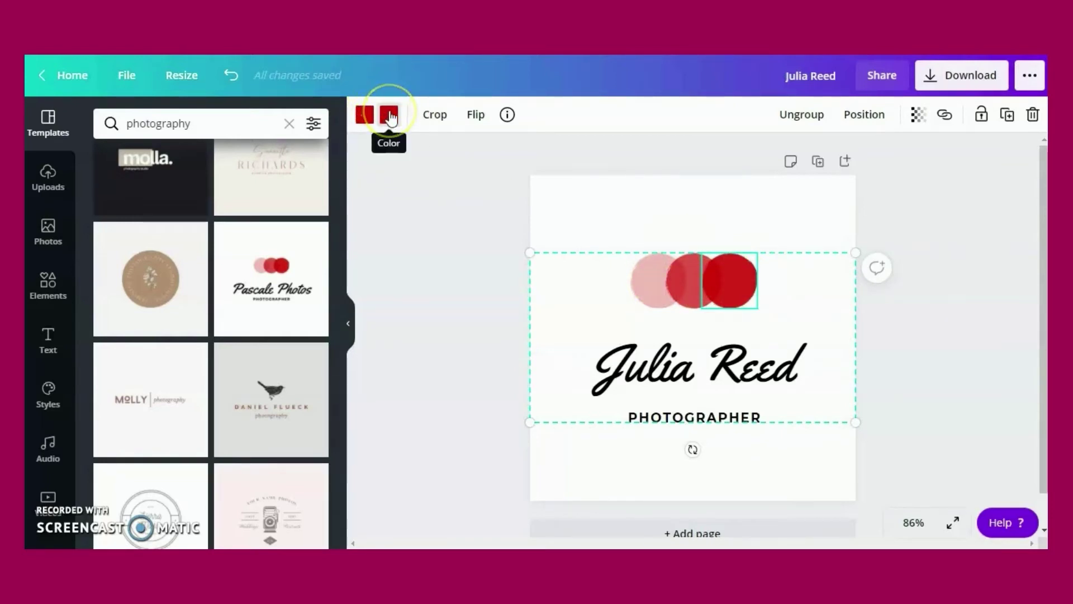
Recolour the right circle pink-magenta using a custom hue
{"action": "left_click", "coordinate": [390, 116]}
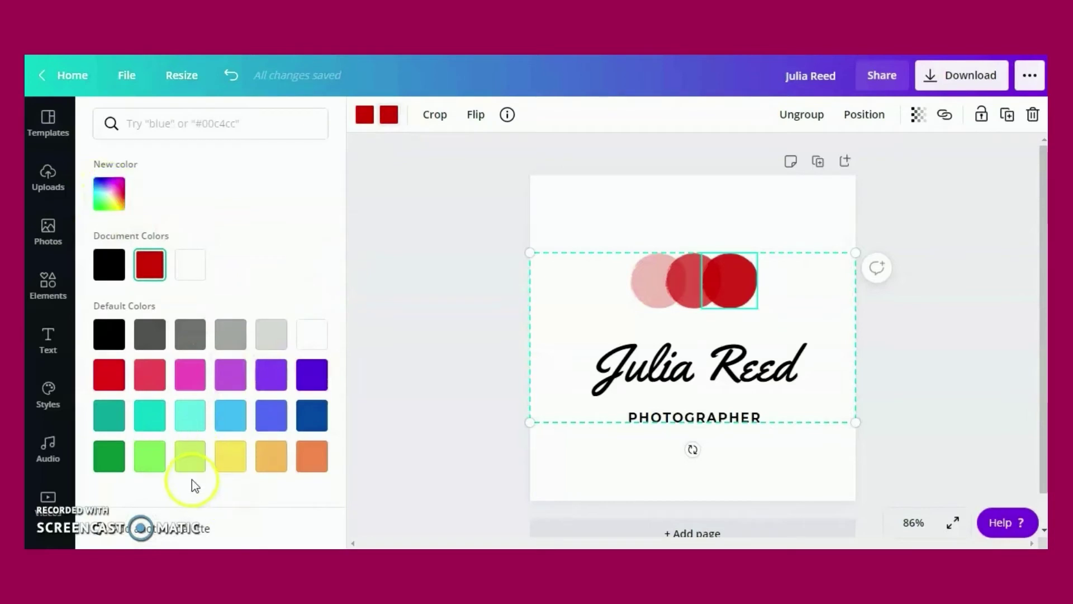
{"action": "left_click", "coordinate": [108, 197]}
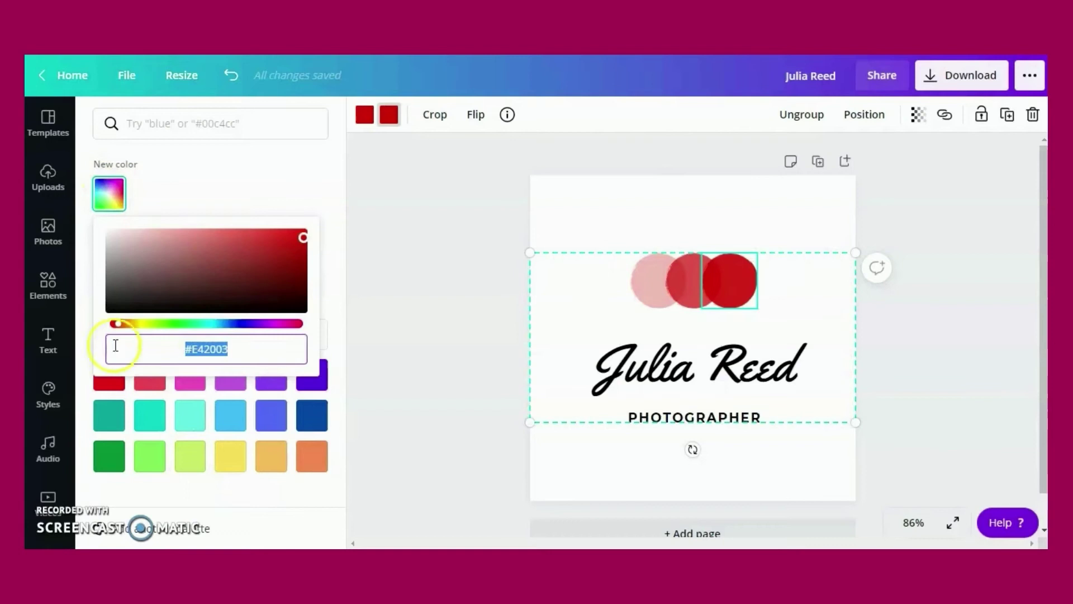
{"action": "left_click_drag", "start_coordinate": [120, 327], "coordinate": [283, 346]}
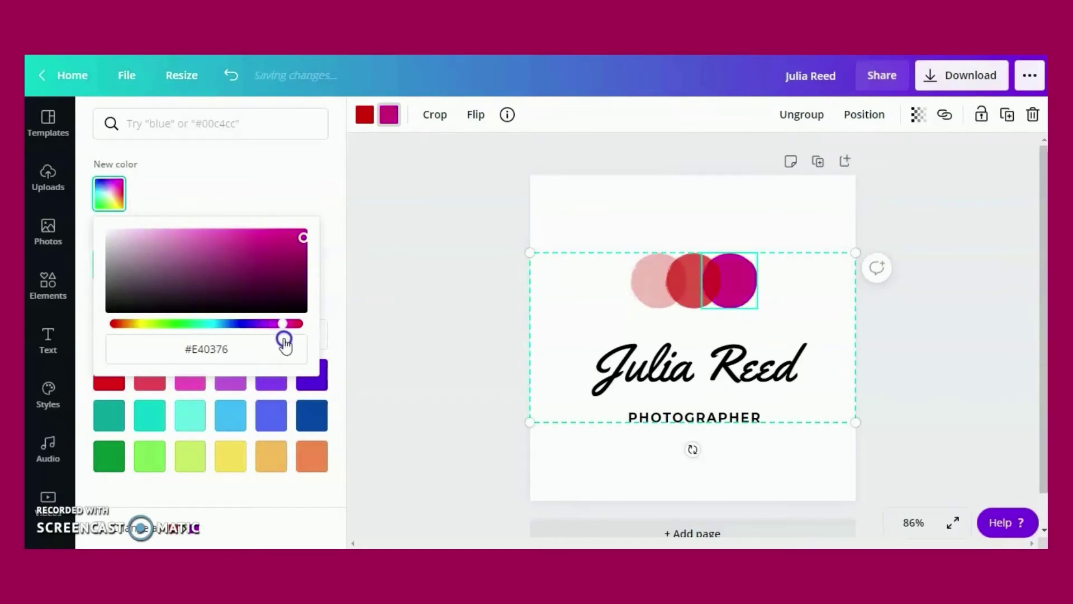
{"action": "left_click_drag", "start_coordinate": [283, 339], "coordinate": [286, 340]}
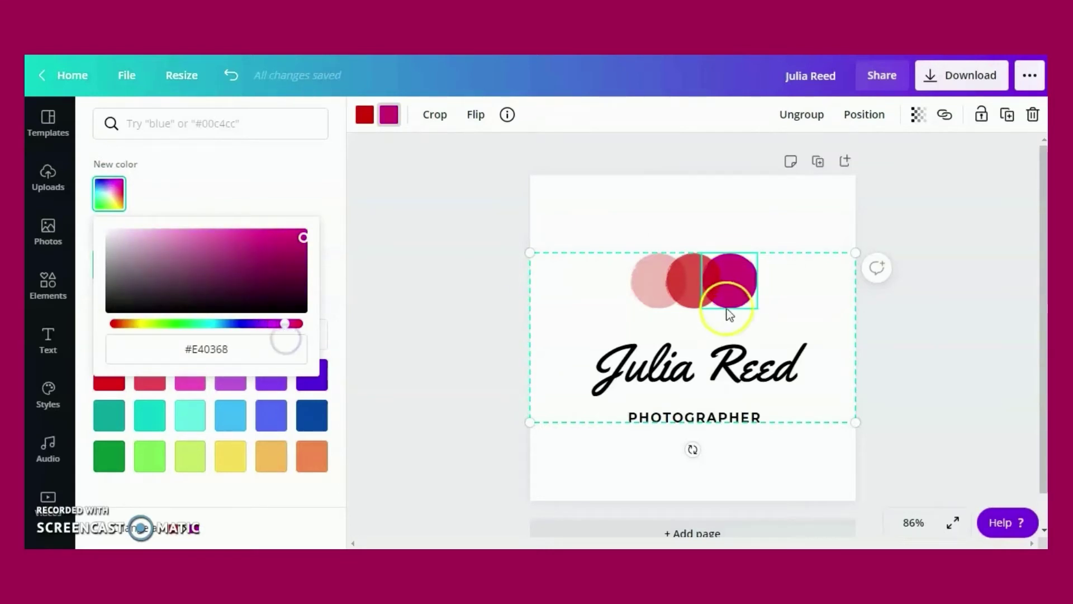
Turn the middle circle yellow and the left circle dark blue
{"action": "left_click", "coordinate": [691, 263]}
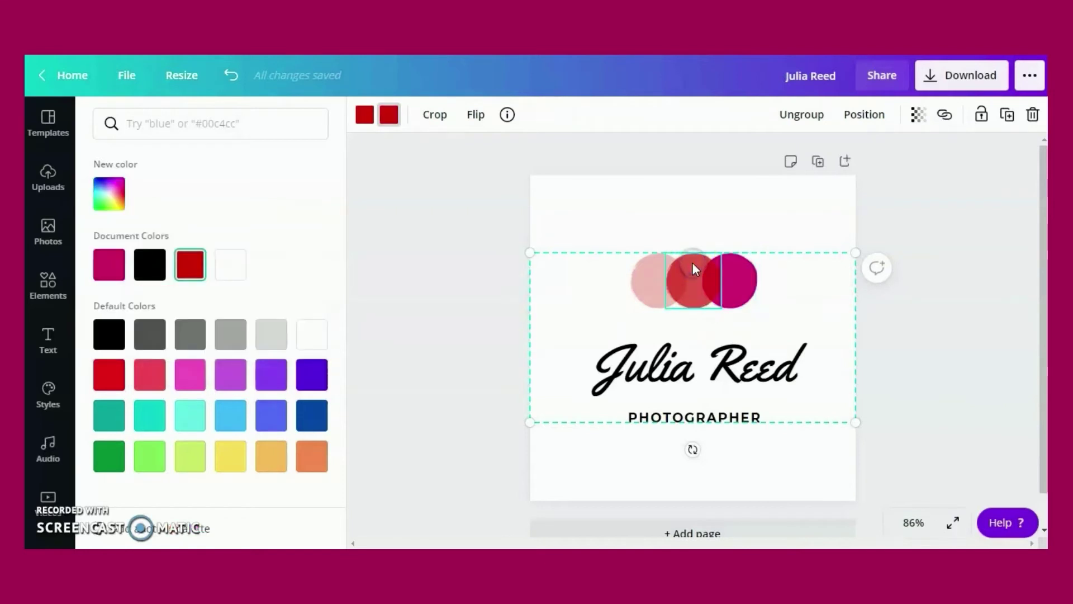
{"action": "left_click", "coordinate": [117, 203]}
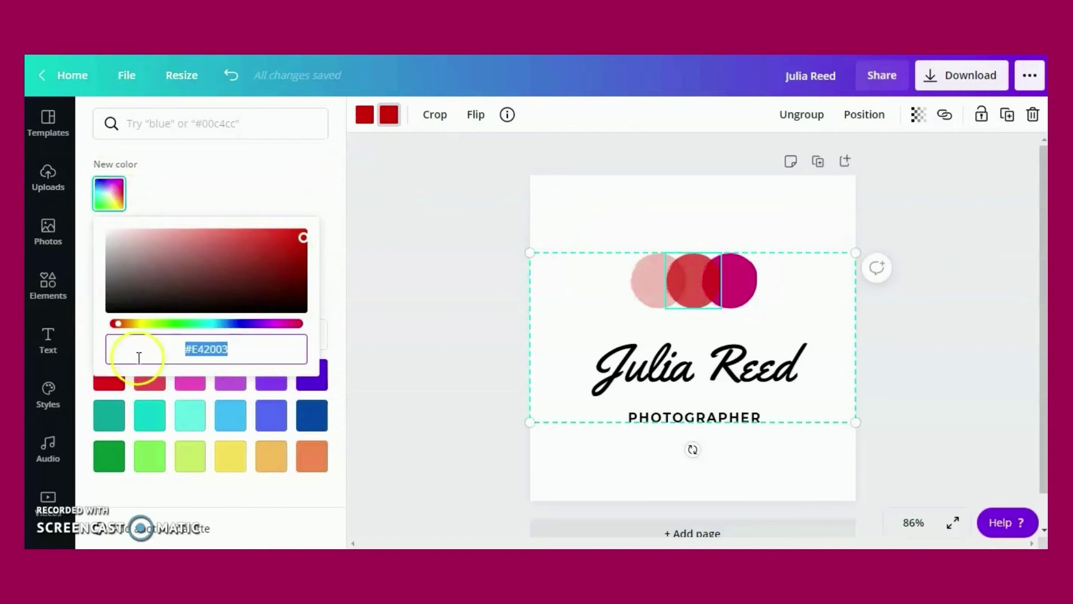
{"action": "left_click_drag", "start_coordinate": [119, 331], "coordinate": [143, 333]}
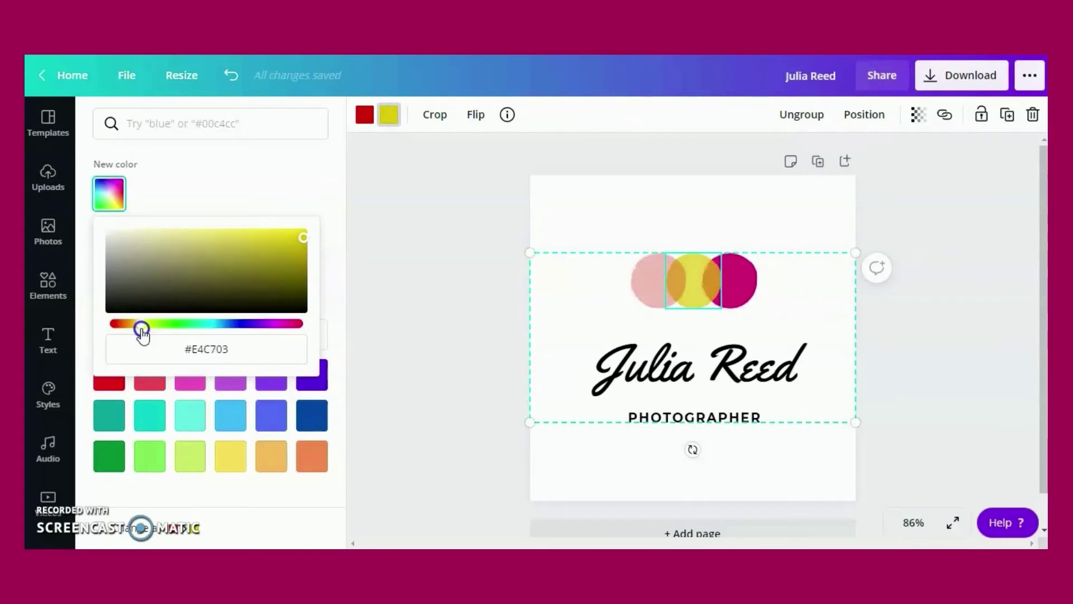
{"action": "left_click", "coordinate": [652, 271]}
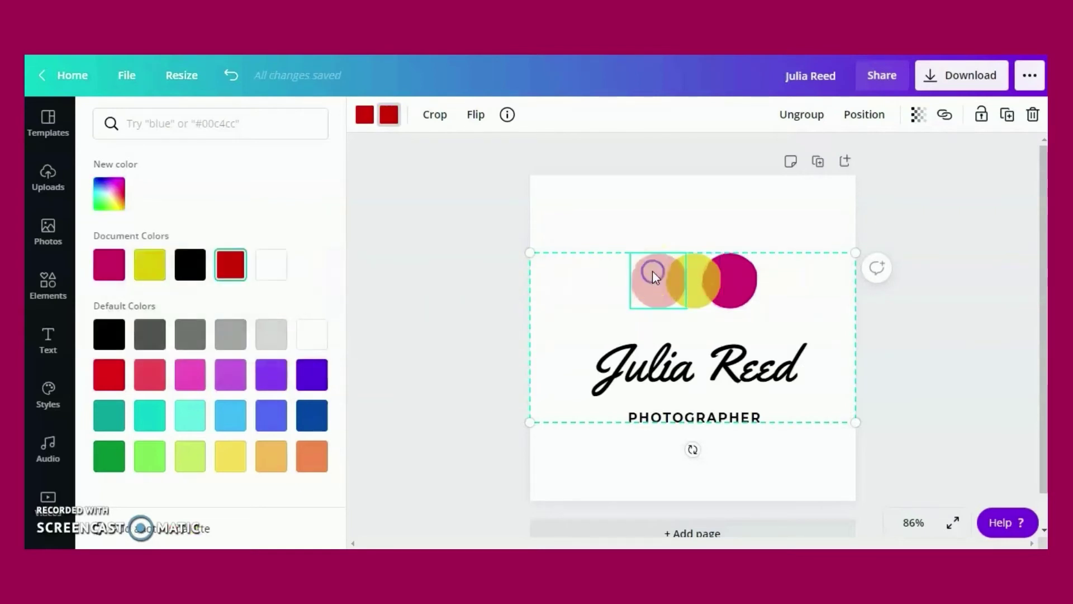
{"action": "left_click", "coordinate": [156, 418]}
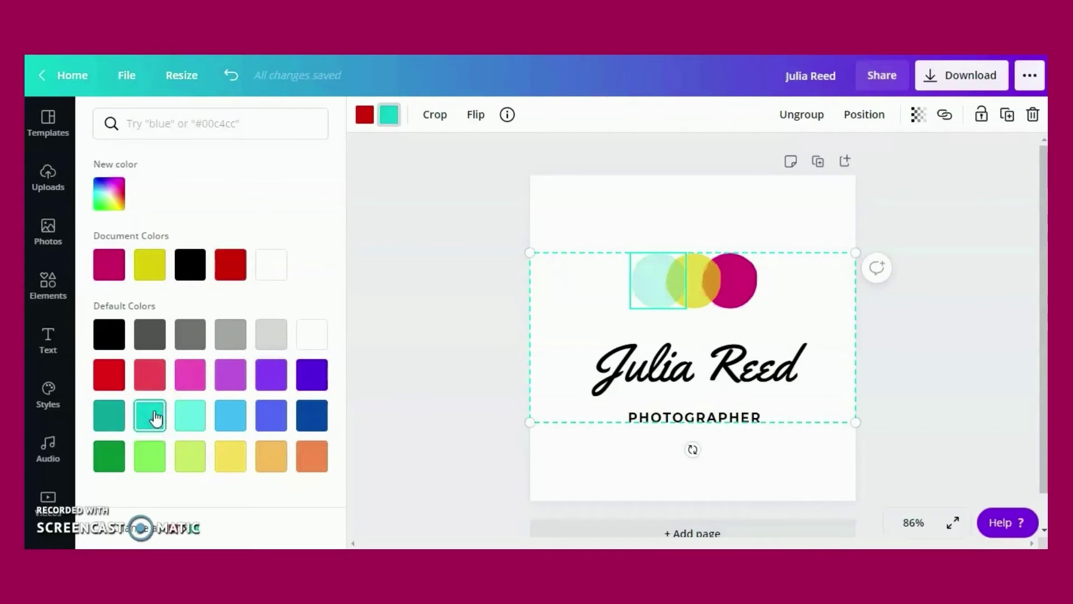
{"action": "left_click", "coordinate": [308, 427]}
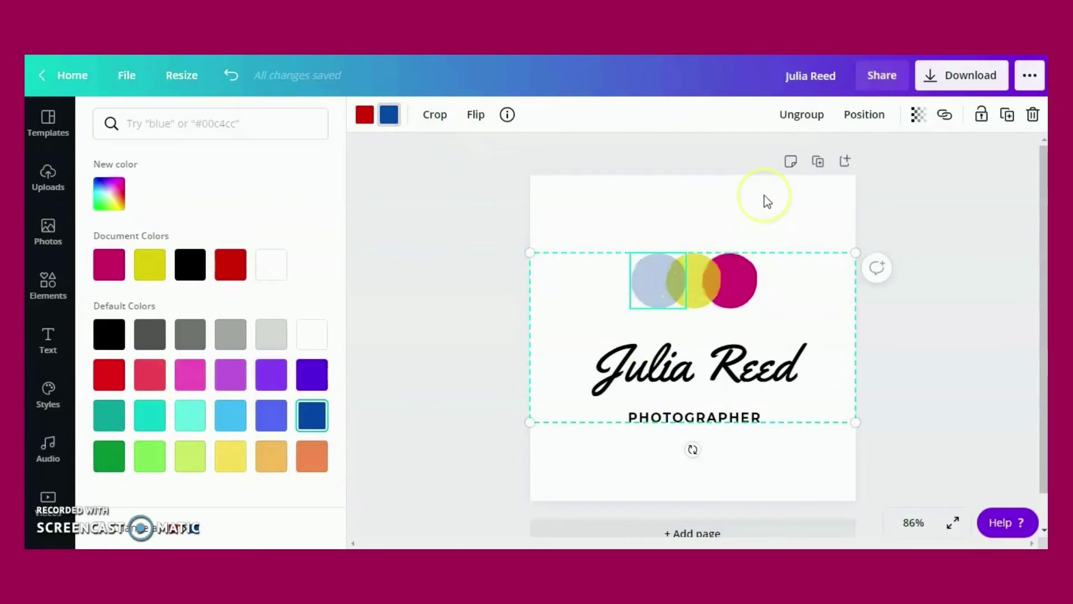
{"action": "left_click", "coordinate": [709, 373]}
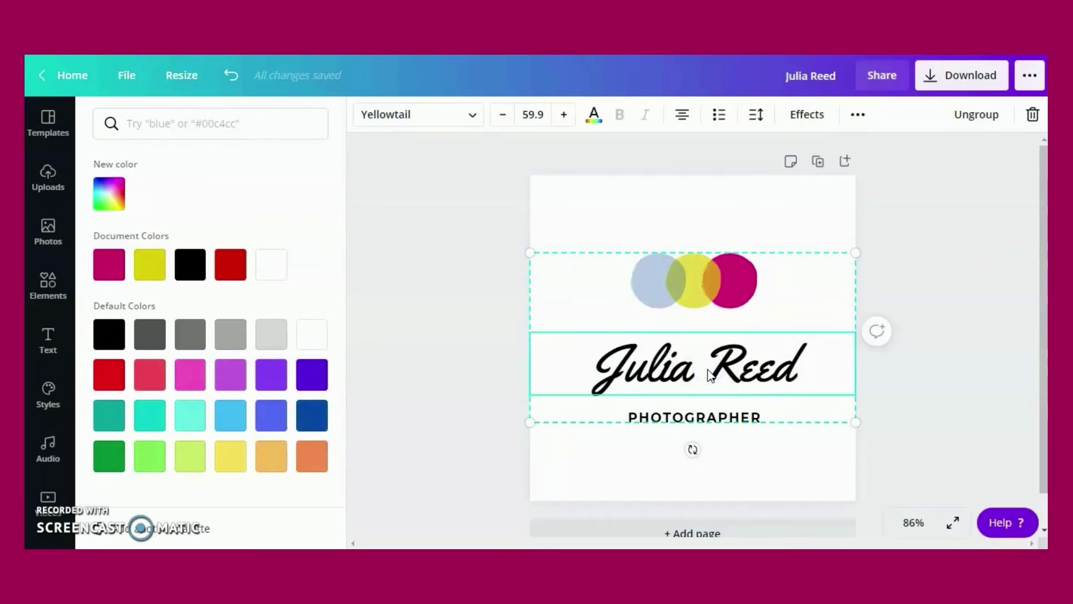
Ungroup the logo into separate elements
{"action": "left_click", "coordinate": [706, 415]}
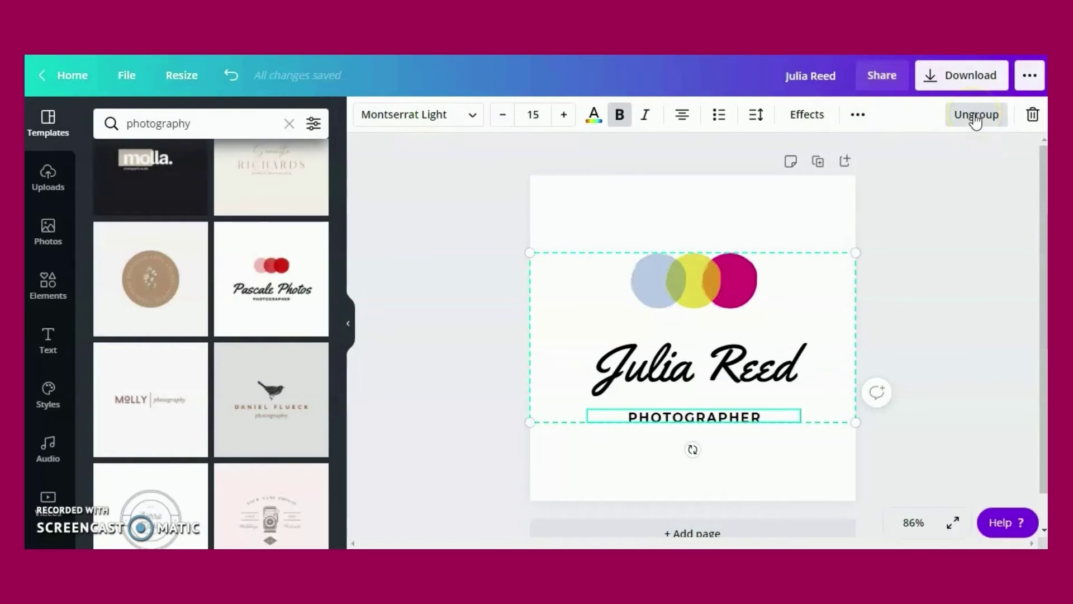
{"action": "left_click", "coordinate": [975, 115]}
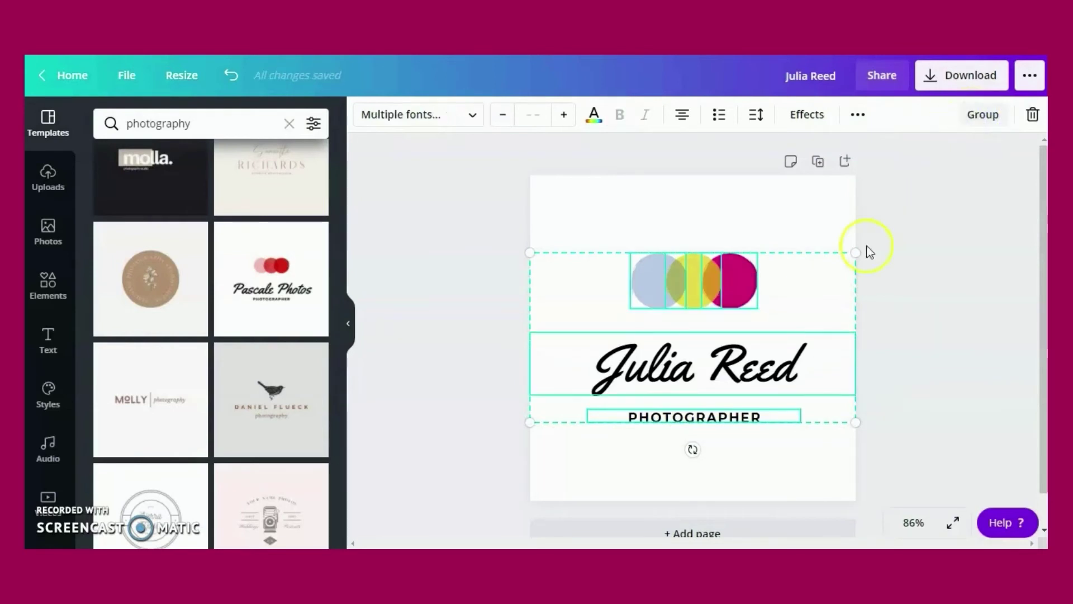
{"action": "left_click", "coordinate": [816, 208]}
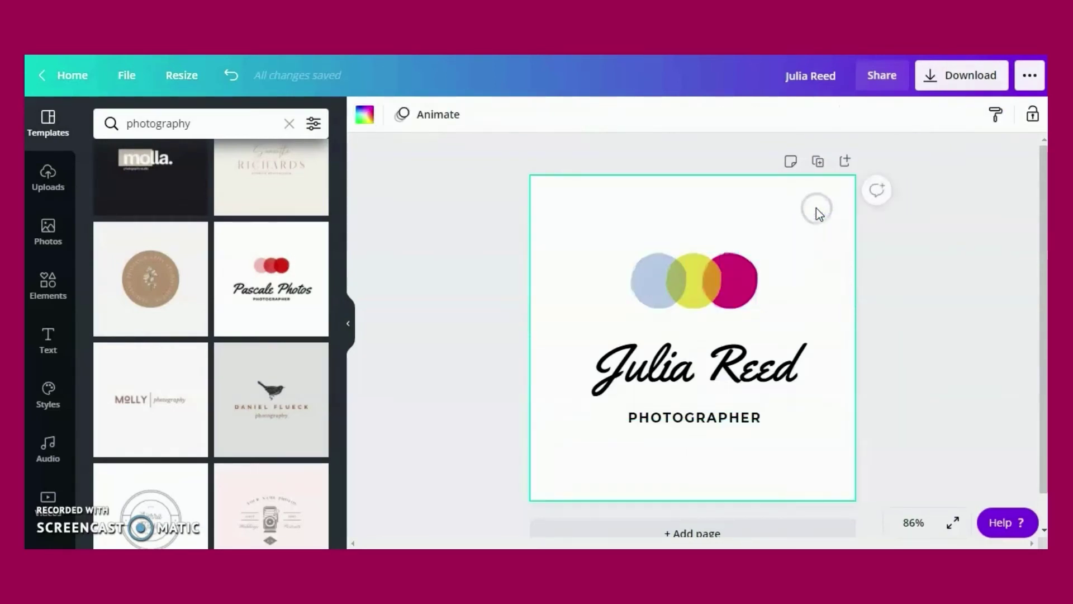
Enlarge PHOTOGRAPHER to font size 17.1 and centre it under the script name
{"action": "left_click", "coordinate": [697, 415]}
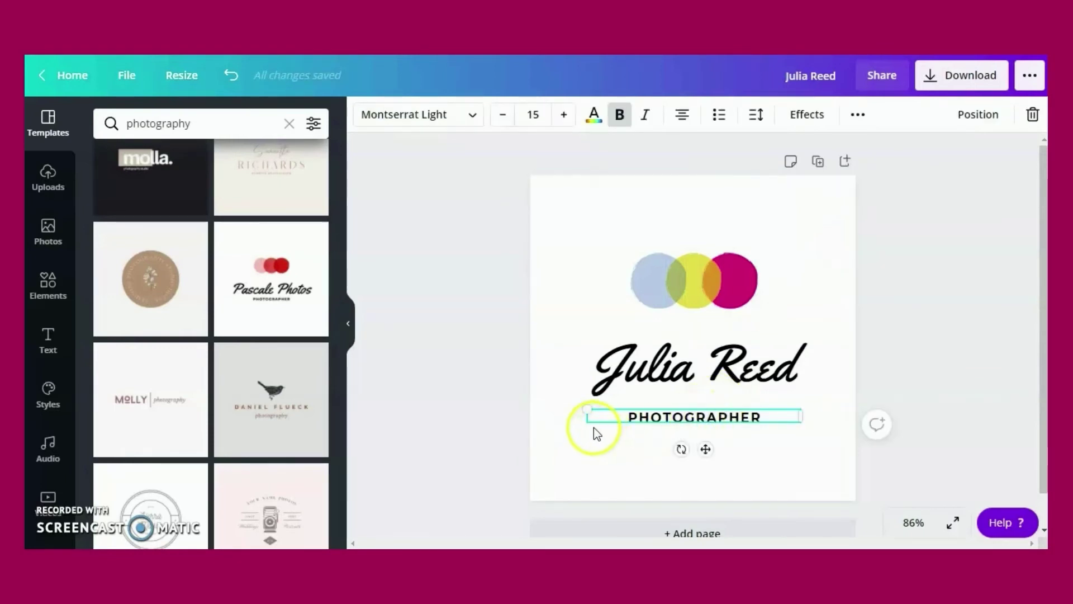
{"action": "left_click_drag", "start_coordinate": [586, 423], "coordinate": [557, 446]}
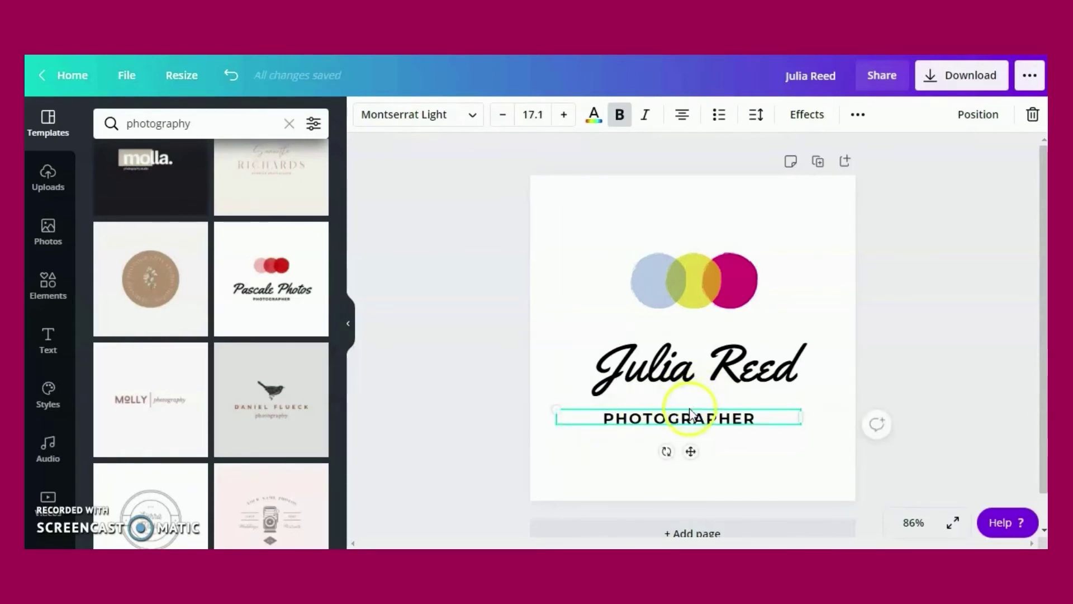
{"action": "left_click_drag", "start_coordinate": [681, 414], "coordinate": [698, 414]}
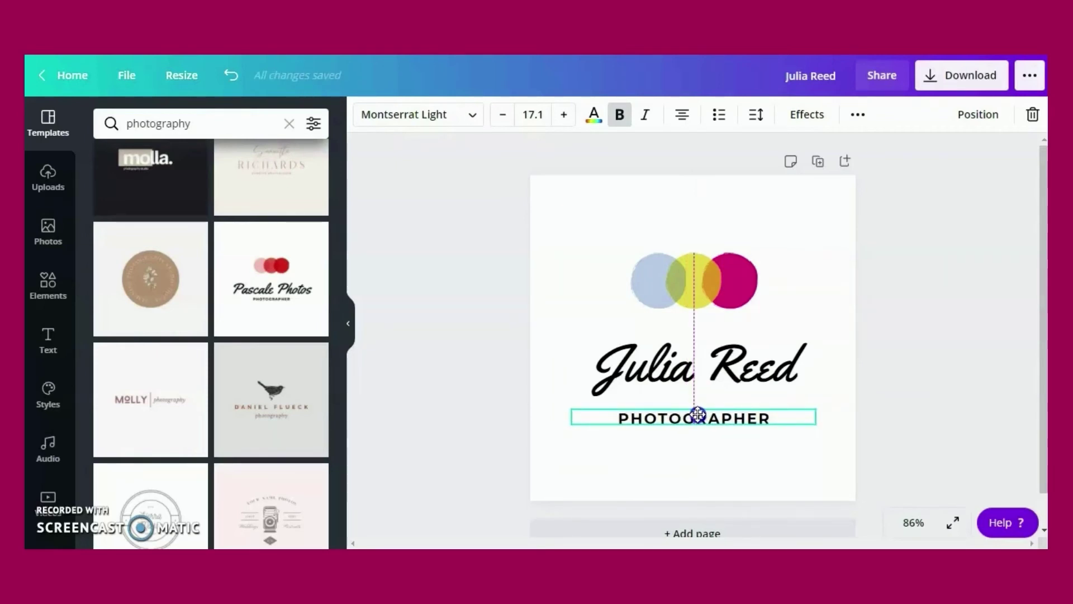
{"action": "left_click_drag", "start_coordinate": [698, 414], "coordinate": [698, 414]}
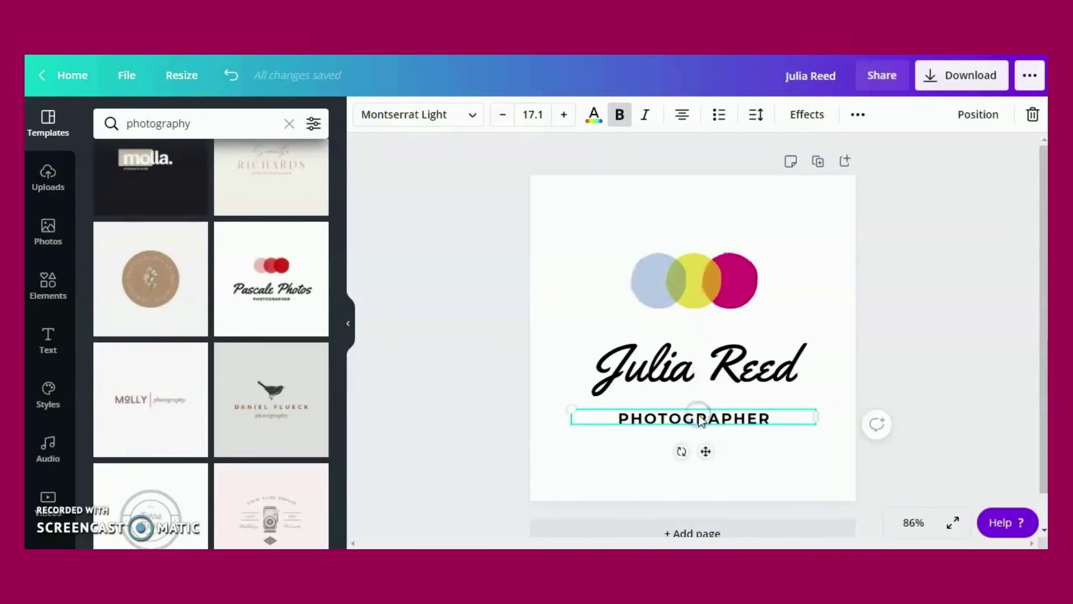
{"action": "left_click", "coordinate": [693, 368]}
{"action": "left_click", "coordinate": [594, 115]}
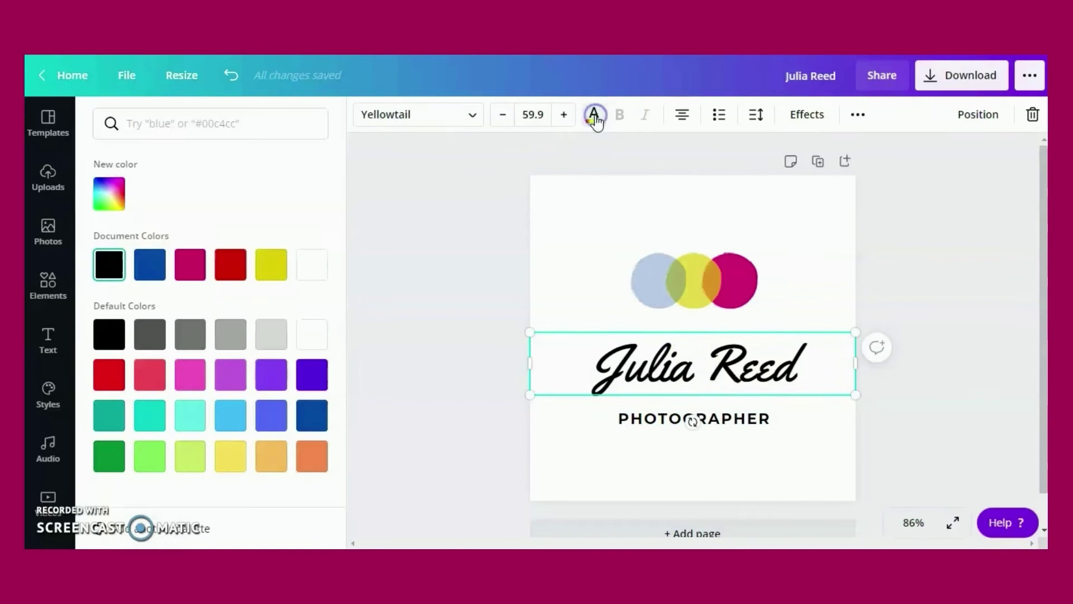
{"action": "left_click", "coordinate": [194, 263]}
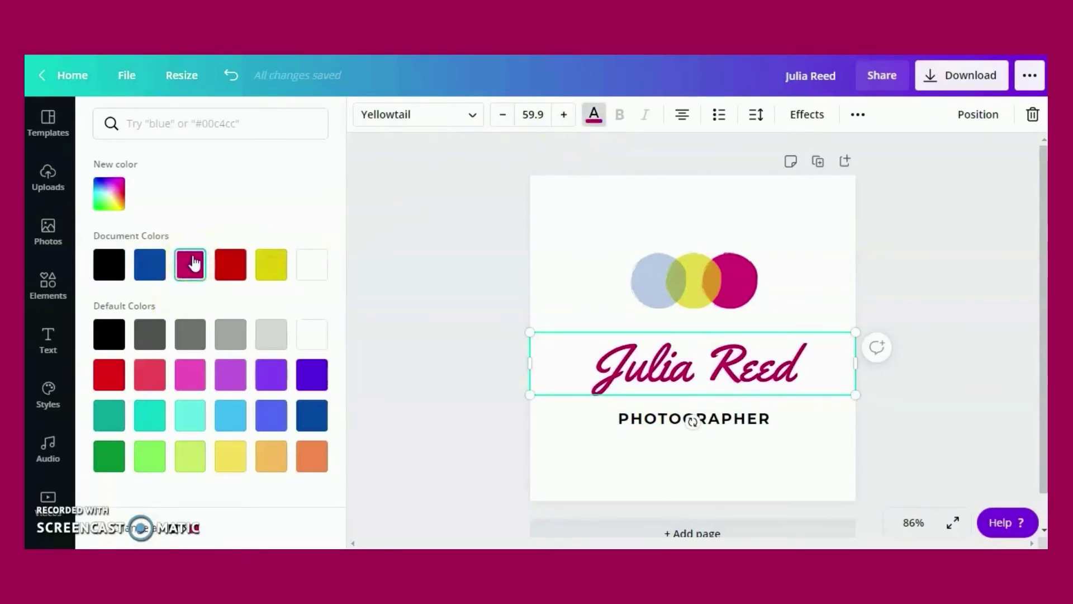
{"action": "left_click", "coordinate": [195, 267]}
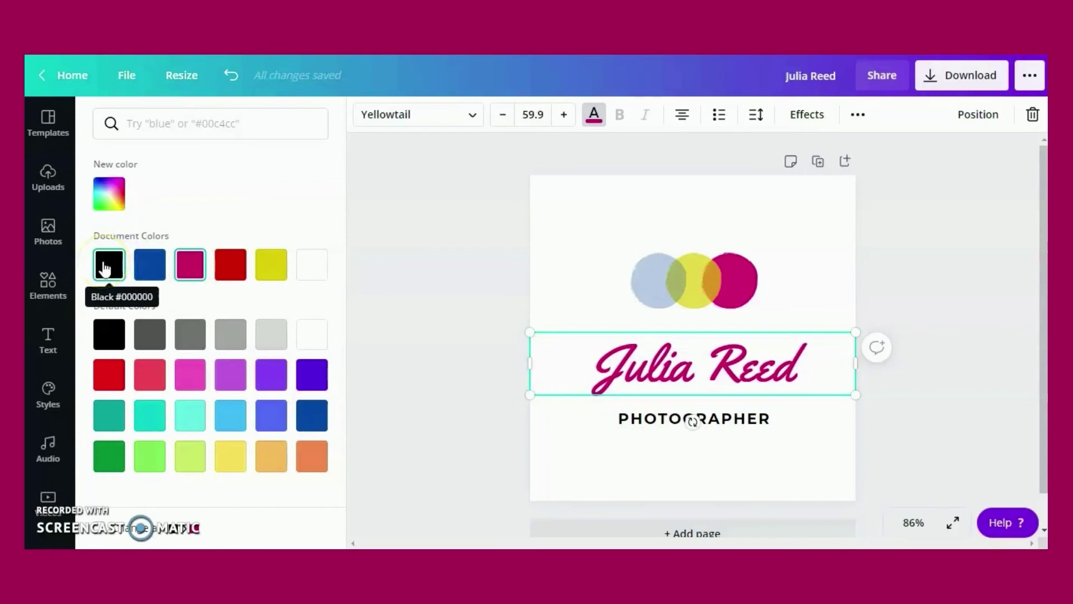
{"action": "left_click", "coordinate": [105, 267]}
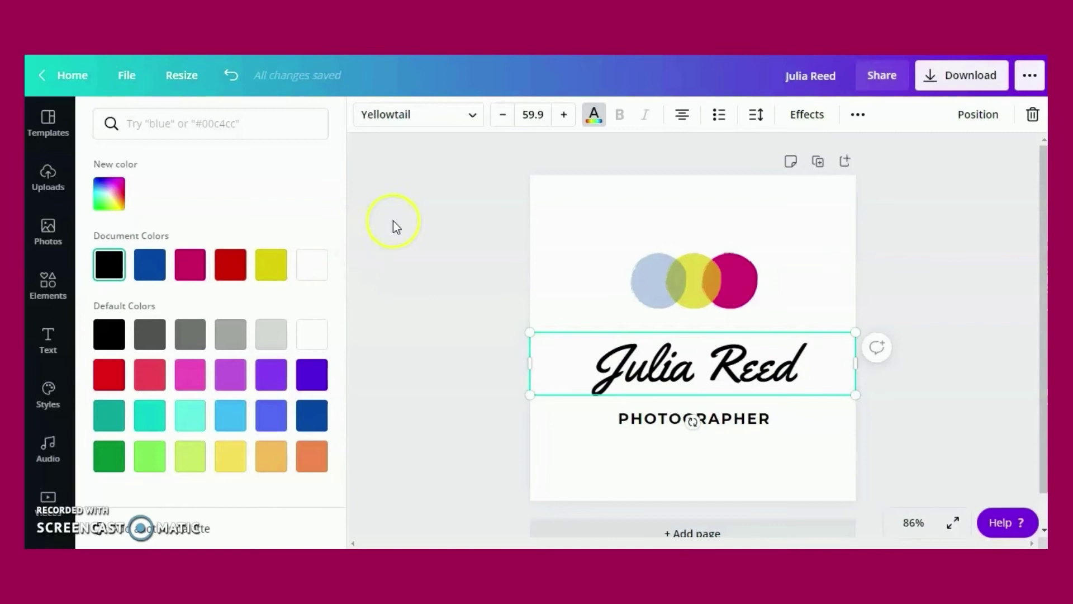
{"action": "left_click", "coordinate": [472, 116]}
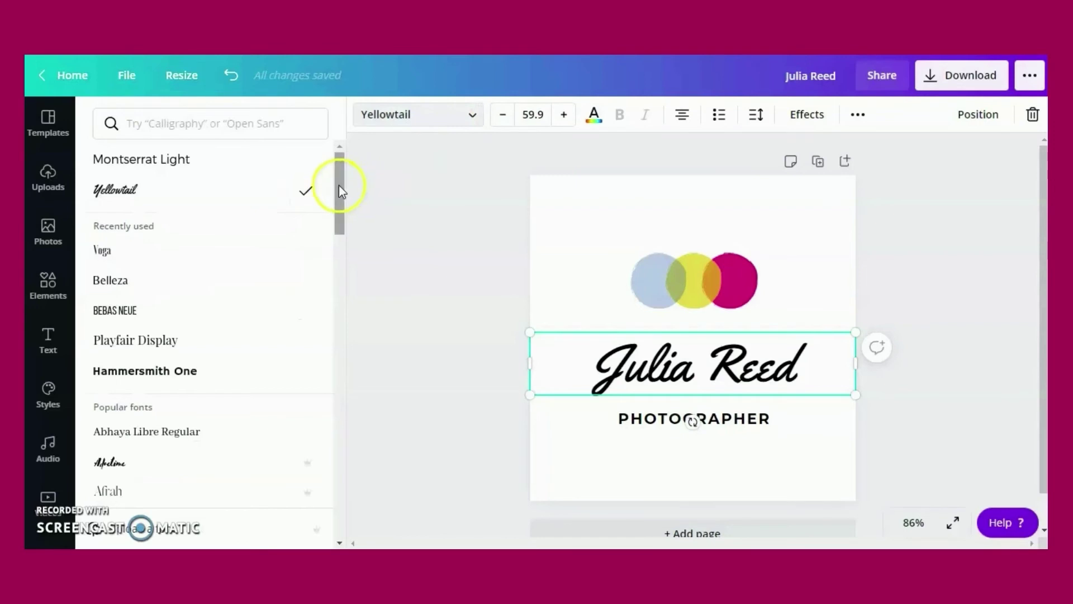
{"action": "mouse_move", "coordinate": [338, 190]}
{"action": "left_mouse_down"}
{"action": "mouse_move", "coordinate": [314, 278]}
{"action": "mouse_move", "coordinate": [311, 347]}
{"action": "mouse_move", "coordinate": [329, 202]}
{"action": "left_mouse_up"}
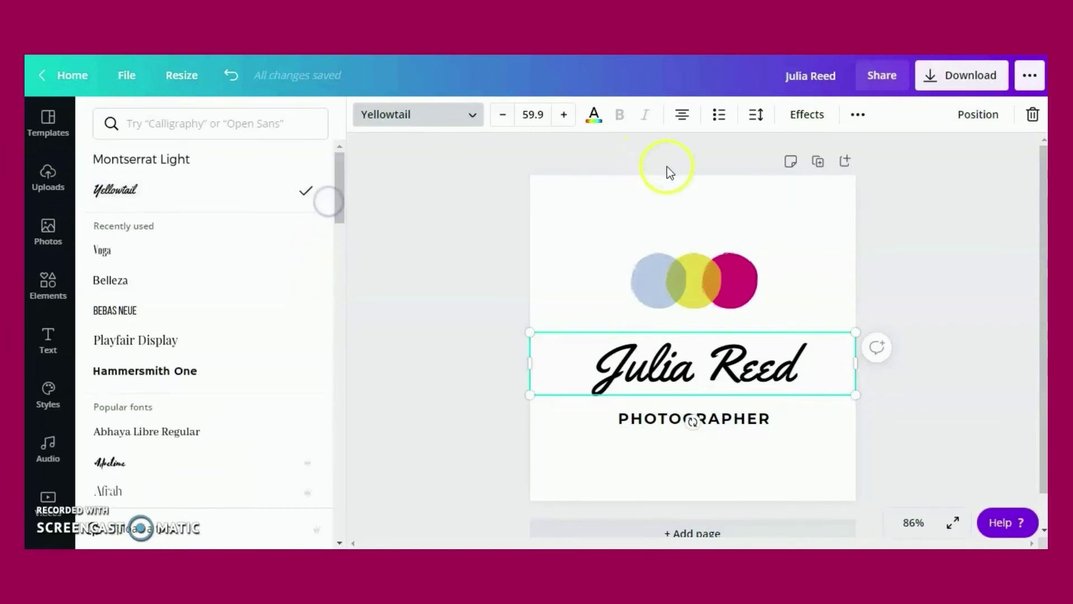
{"action": "left_click", "coordinate": [665, 215]}
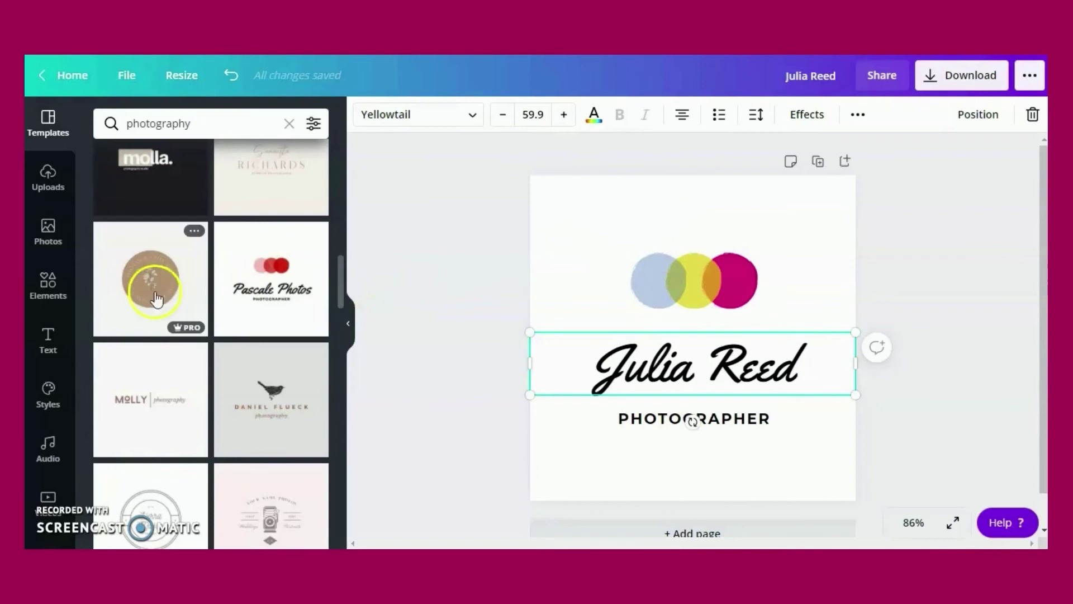
Add the brown sketched 'camera' element under PHOTOGRAPHER, sized 157 by 94
{"action": "left_click", "coordinate": [47, 282]}
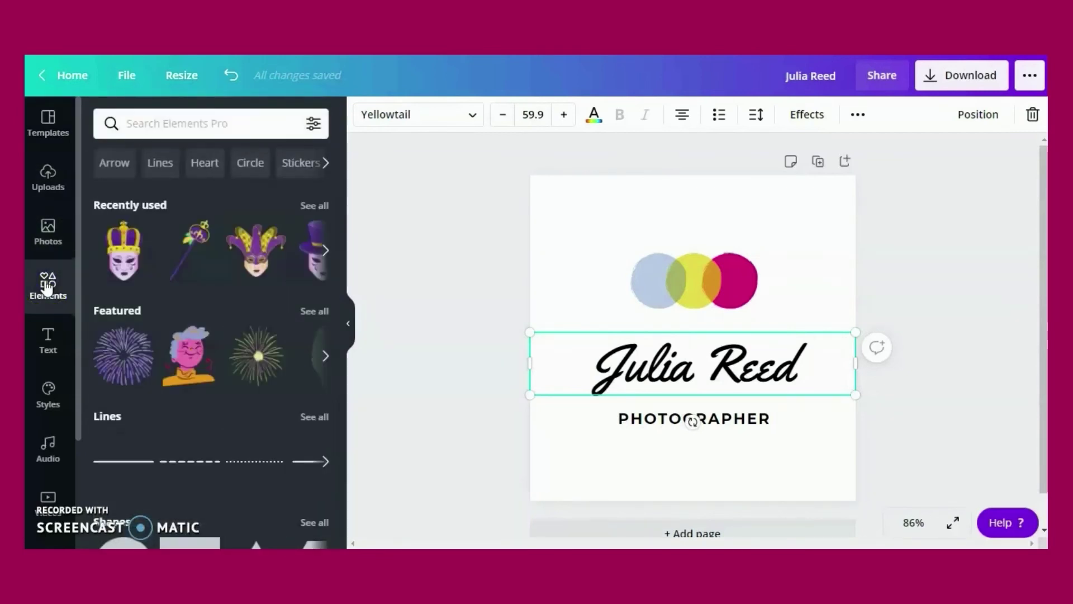
{"action": "left_click", "coordinate": [49, 283]}
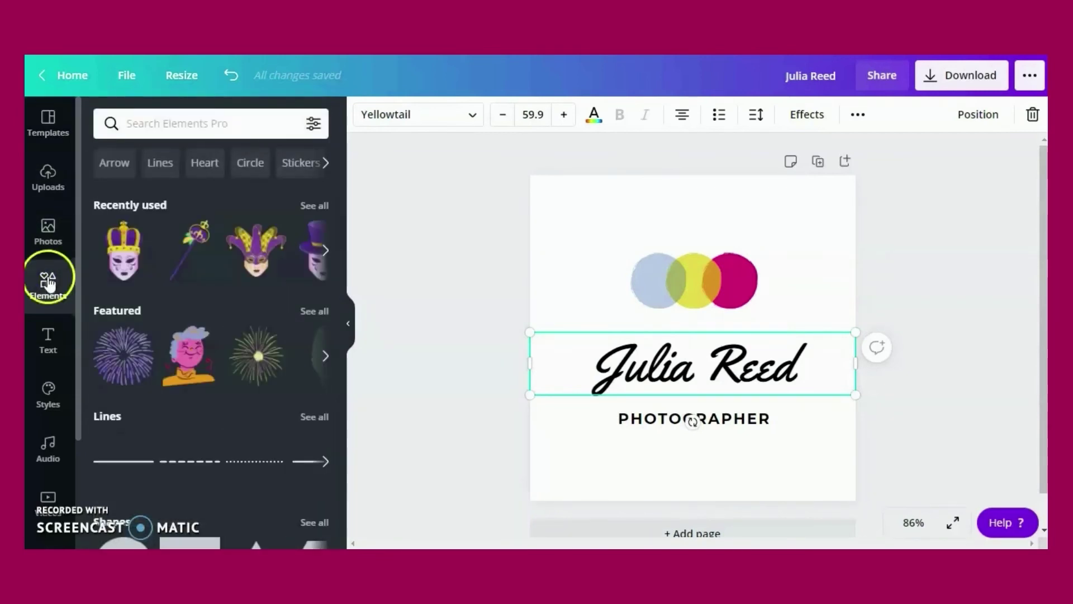
{"action": "left_click", "coordinate": [192, 122]}
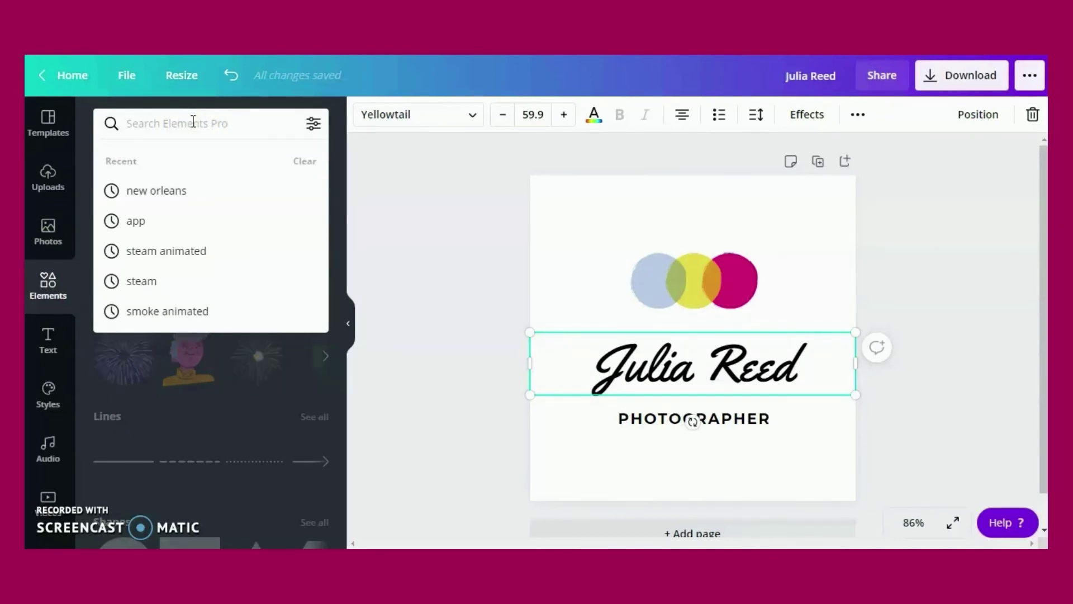
{"action": "type", "text": "camera"}
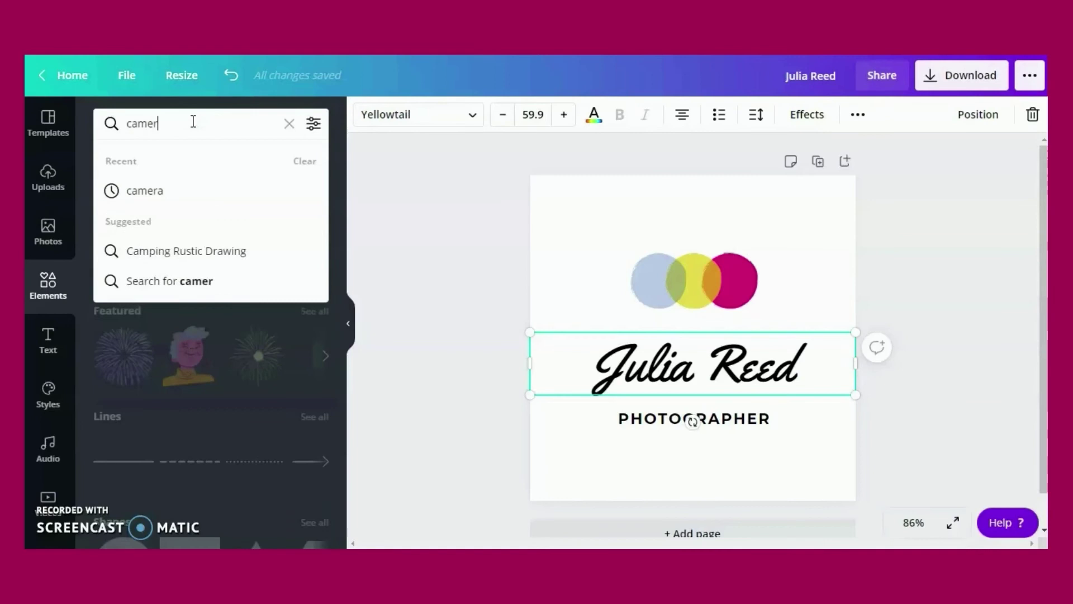
{"action": "key", "text": "Return"}
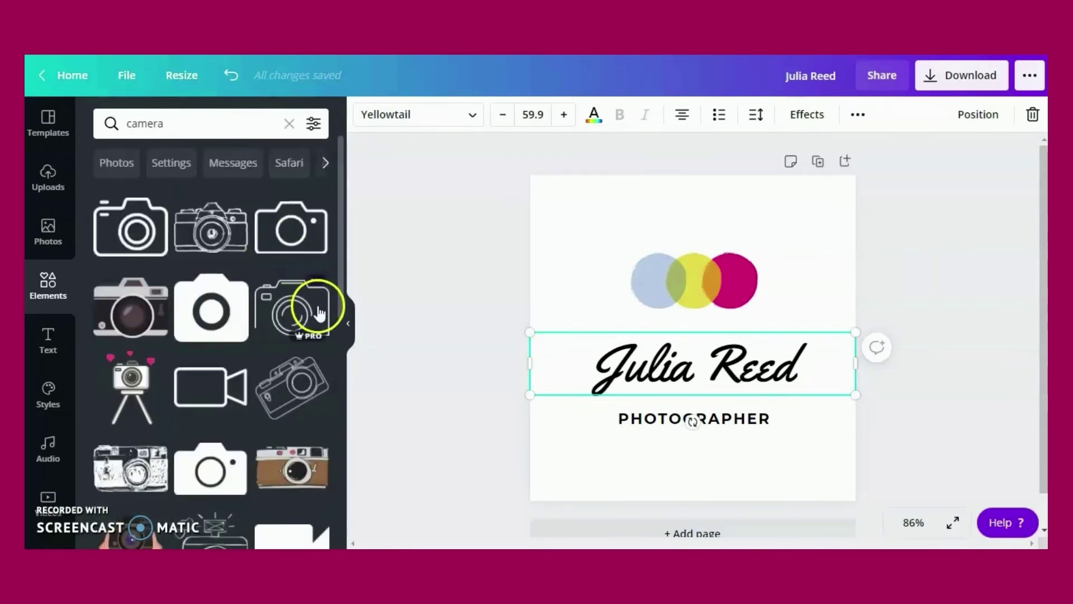
{"action": "left_click_drag", "start_coordinate": [342, 240], "coordinate": [672, 212]}
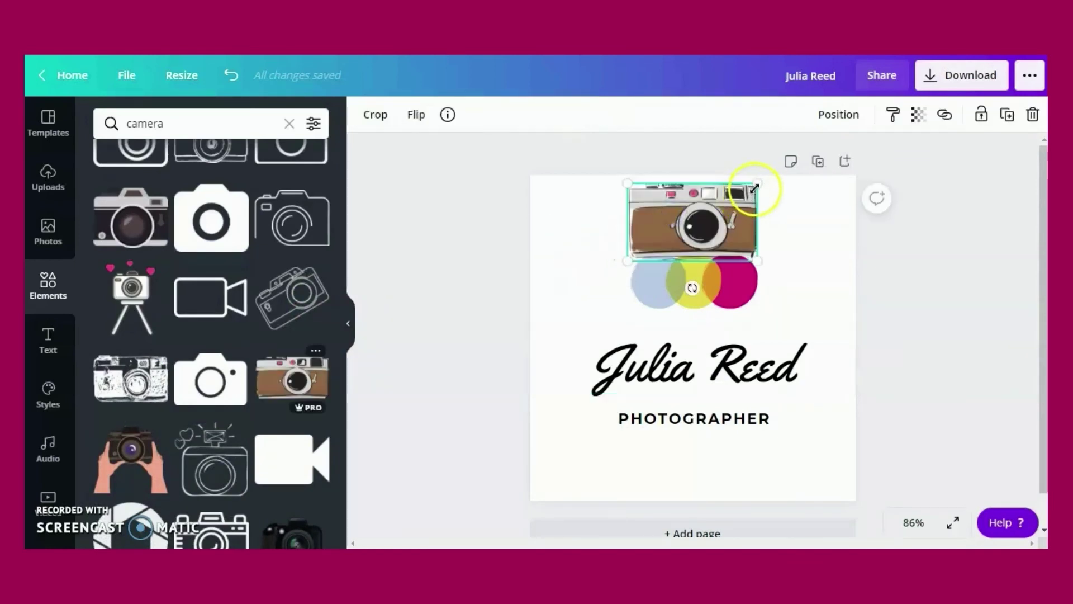
{"action": "left_click_drag", "start_coordinate": [755, 184], "coordinate": [732, 204]}
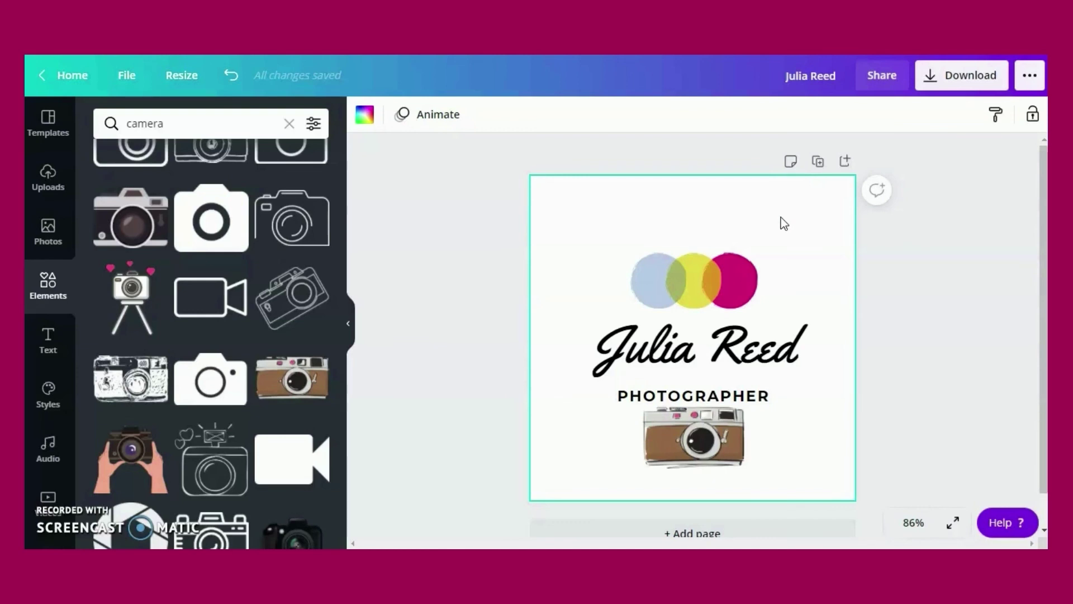
Download the logo as a 500 × 500 px PNG file
{"action": "left_click", "coordinate": [949, 81]}
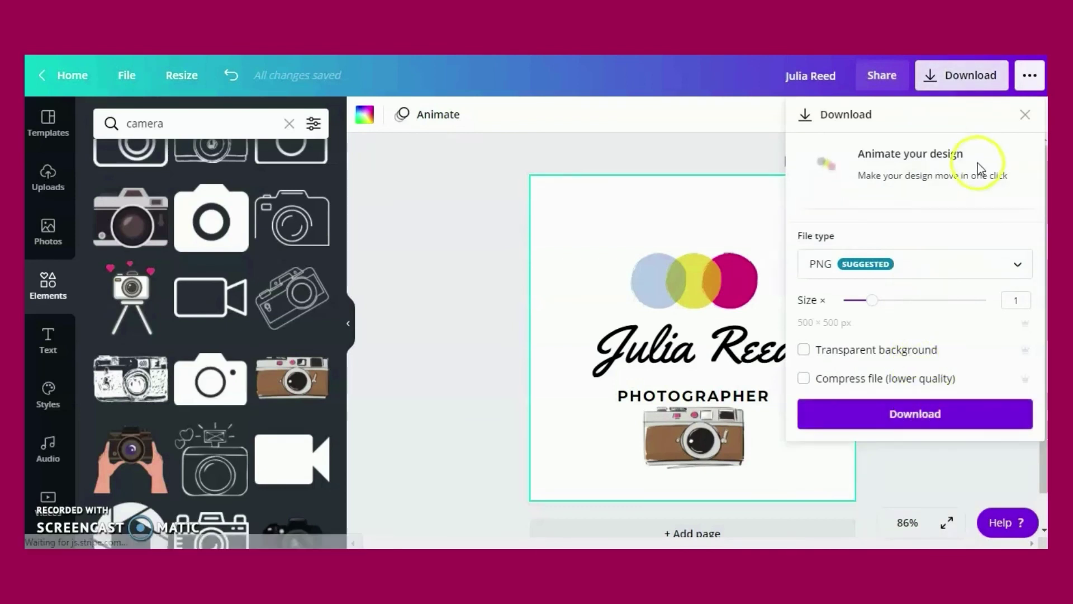
{"action": "left_click", "coordinate": [1017, 269]}
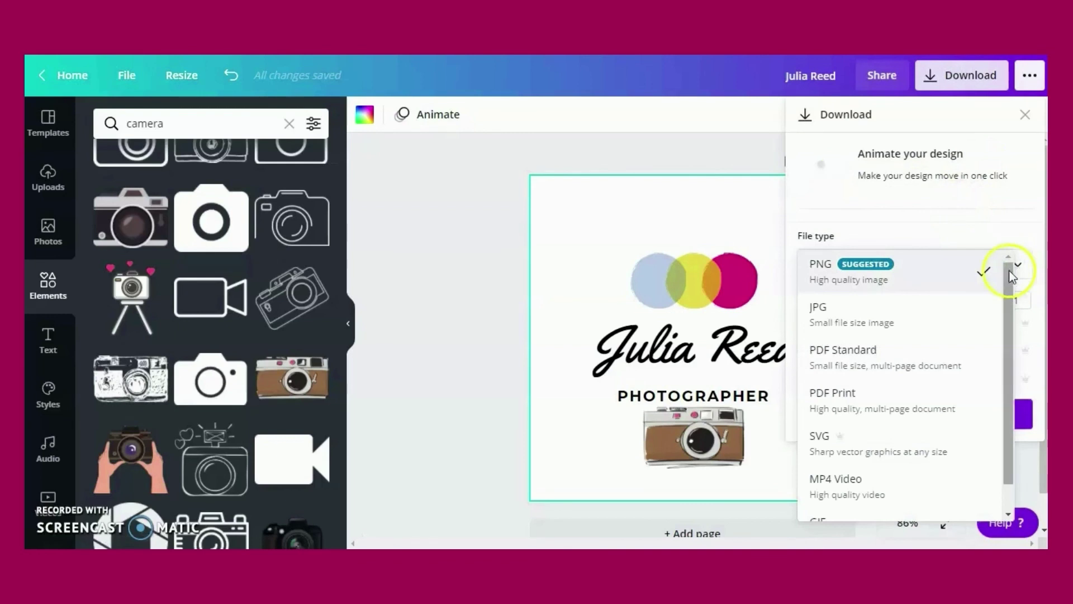
{"action": "left_click", "coordinate": [995, 216]}
{"action": "left_click", "coordinate": [908, 423]}
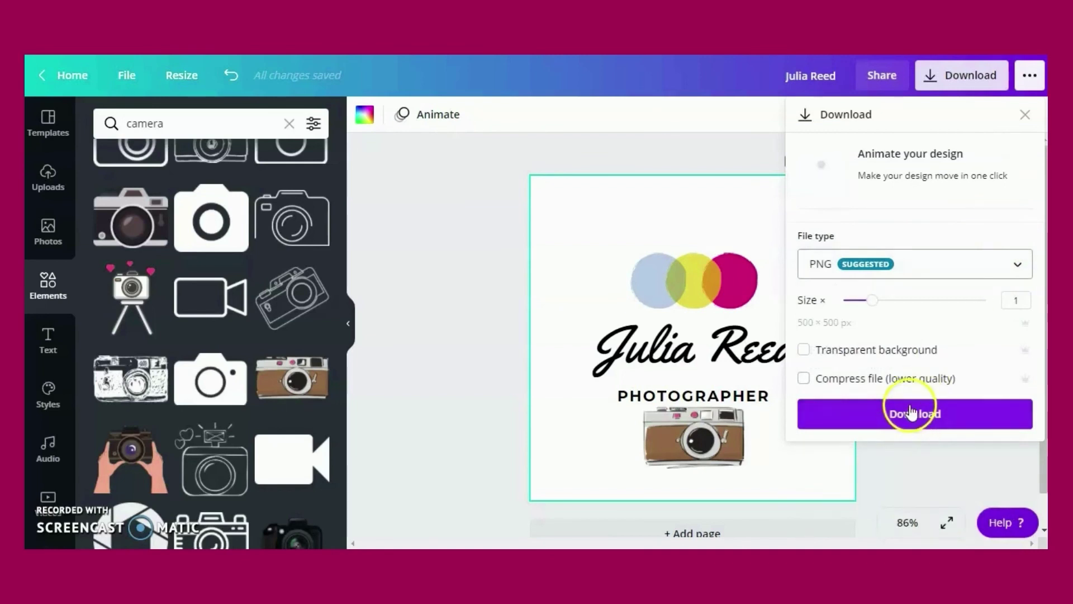
{"action": "left_click", "coordinate": [920, 419]}
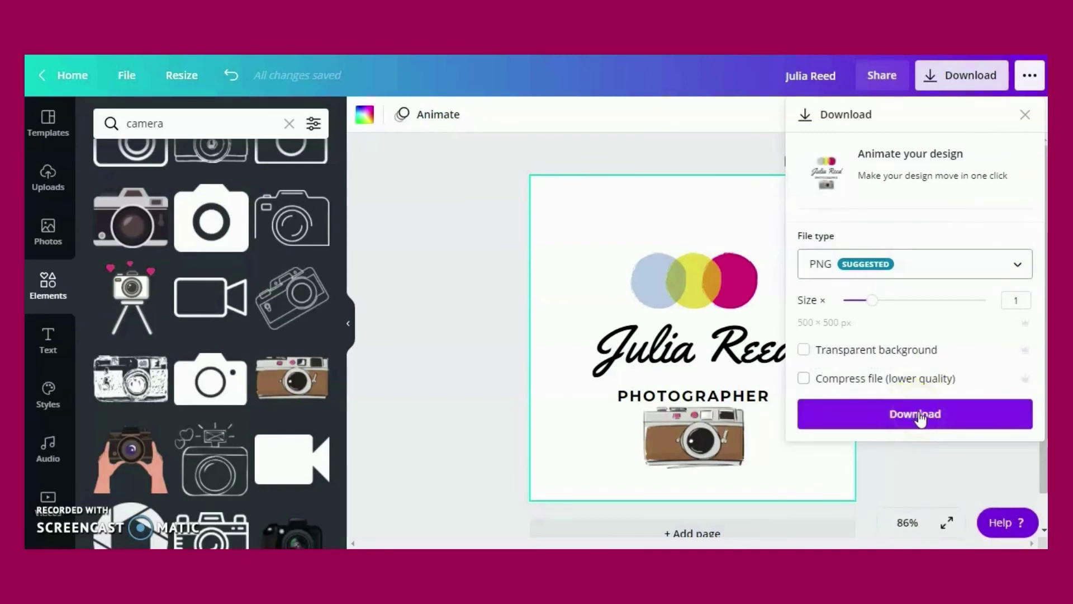